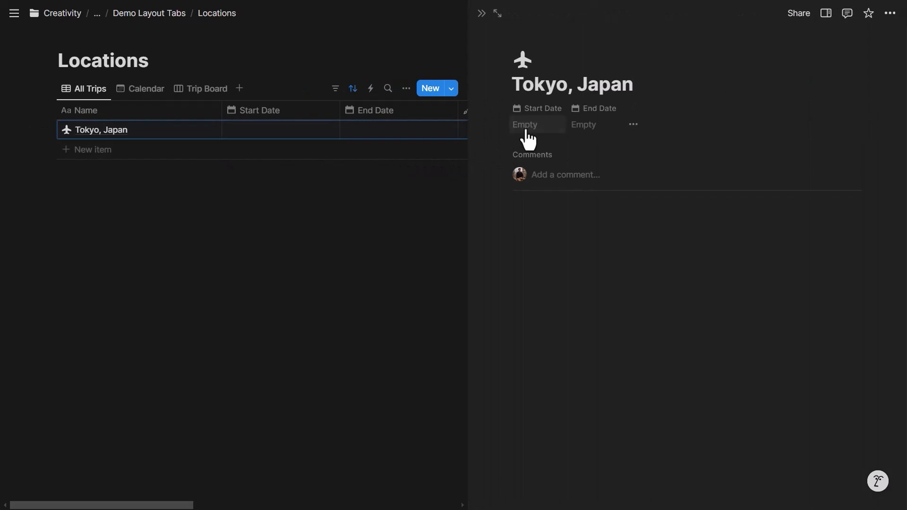
# Step: Set Tokyo, Japan's dates from March 3 to March 16, 2025, then open the trip page layout editor
pyautogui.click(531, 303)
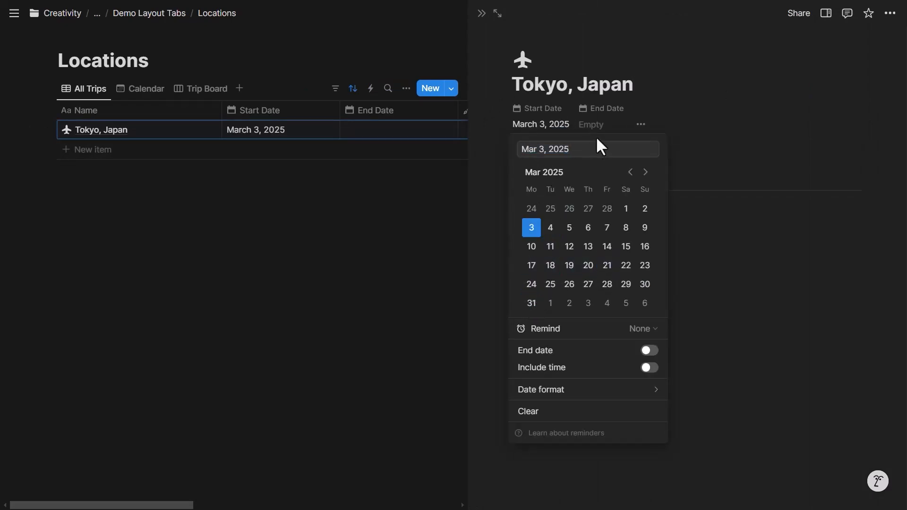
pyautogui.click(600, 126)
pyautogui.click(600, 126)
pyautogui.click(712, 173)
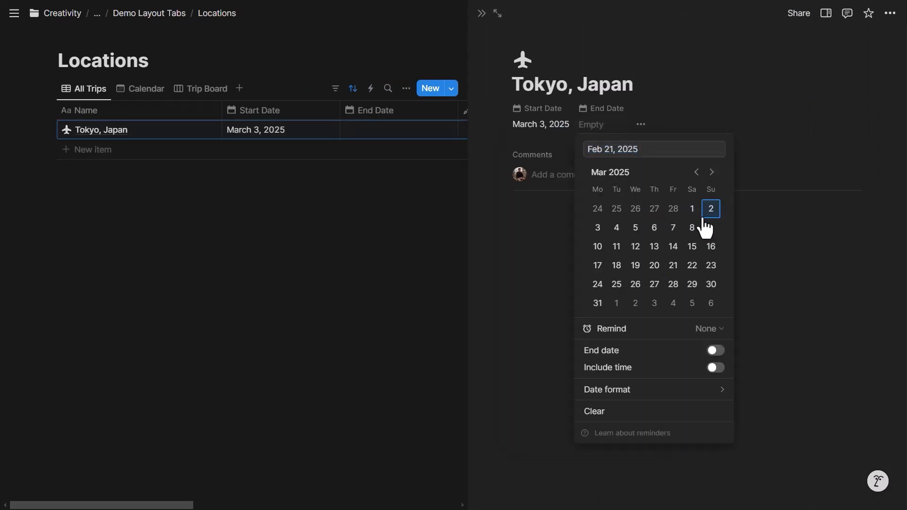
pyautogui.click(708, 246)
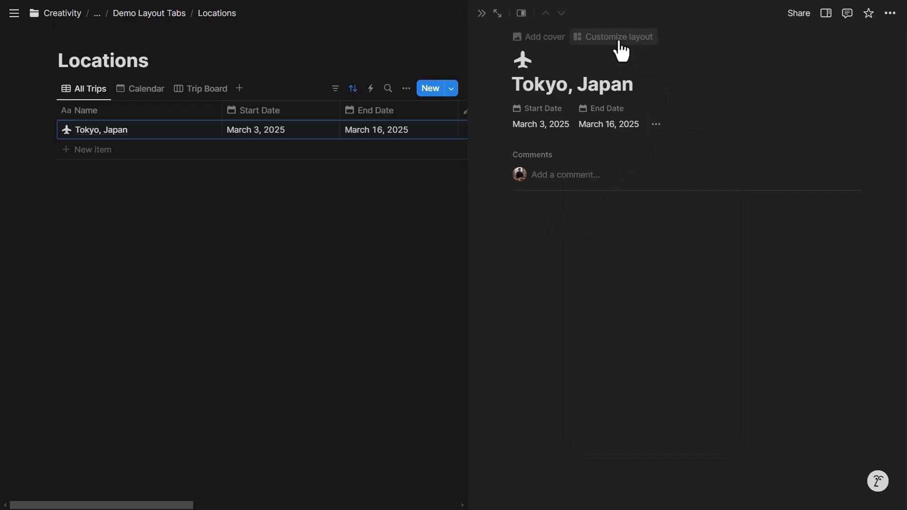
pyautogui.click(620, 43)
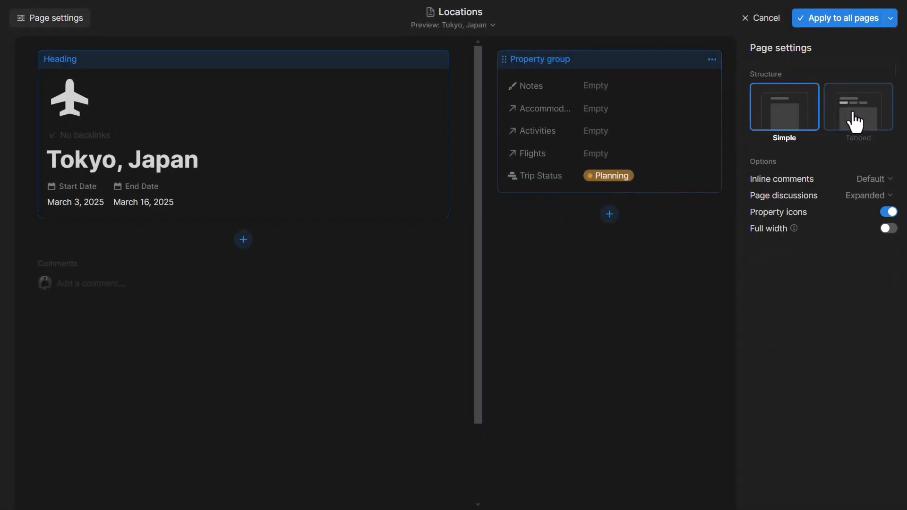
# Step: Set inline comments to Minimal, keep page discussions Expanded, and leave property icons shown
pyautogui.click(869, 179)
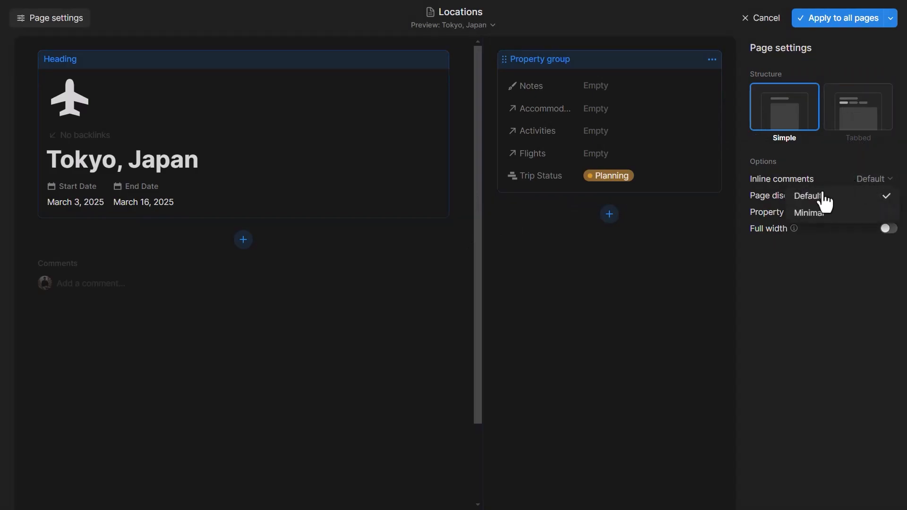
pyautogui.click(815, 213)
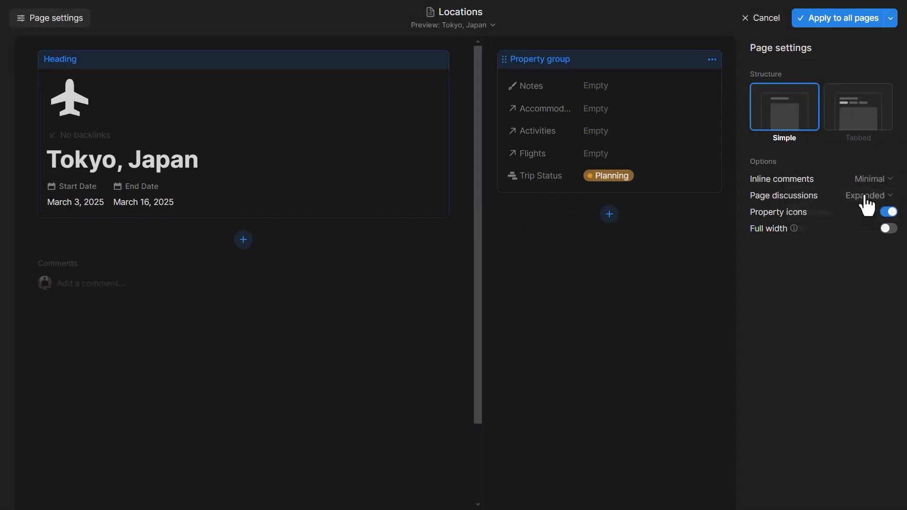
pyautogui.click(867, 198)
pyautogui.click(815, 214)
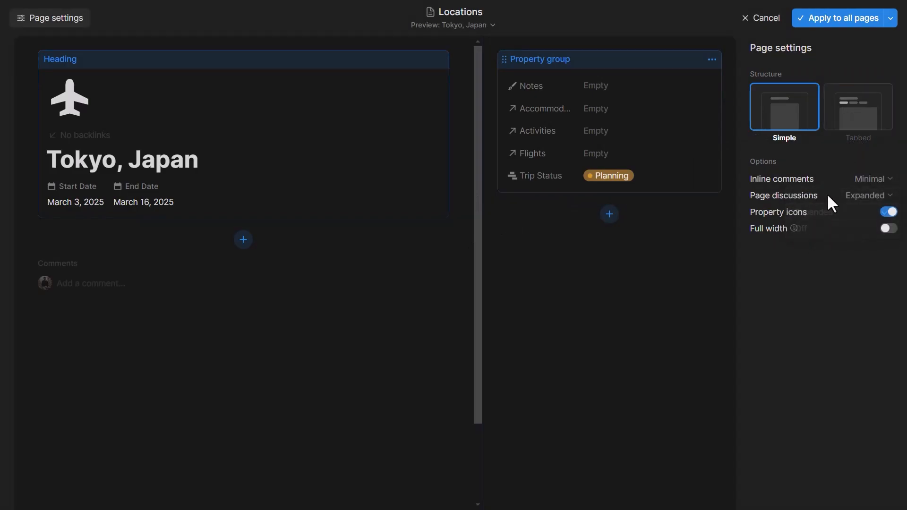
pyautogui.click(885, 215)
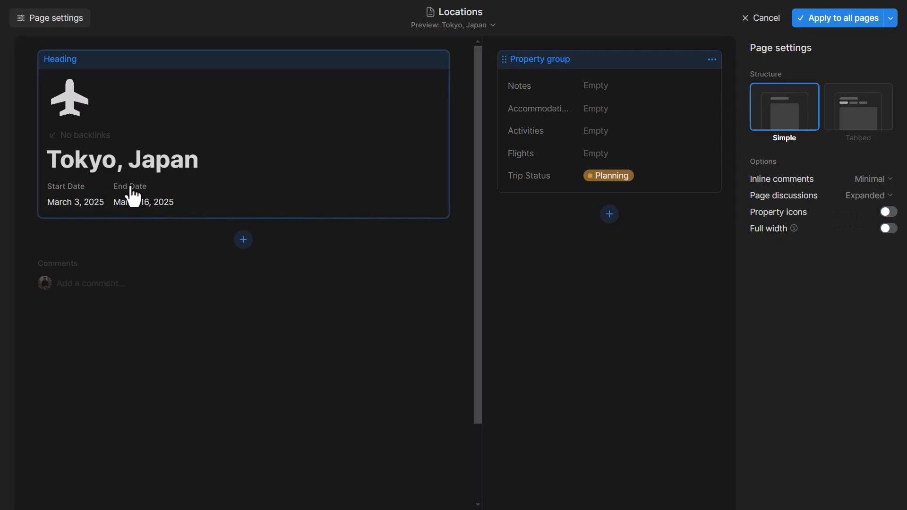
pyautogui.click(890, 214)
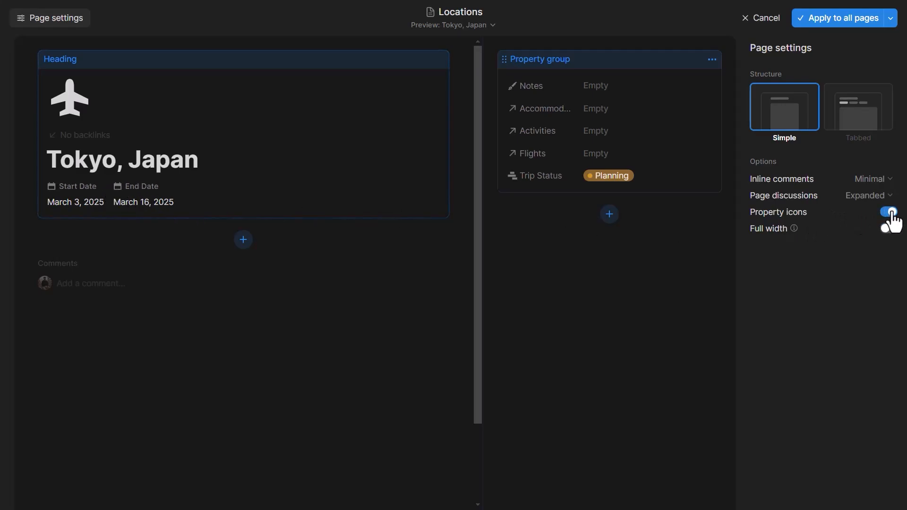
pyautogui.click(891, 214)
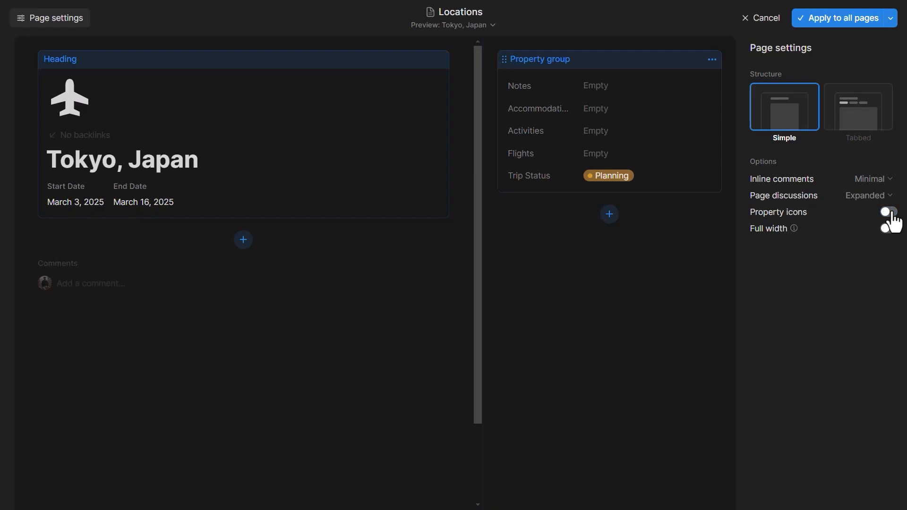
pyautogui.click(892, 213)
pyautogui.moveTo(795, 229)
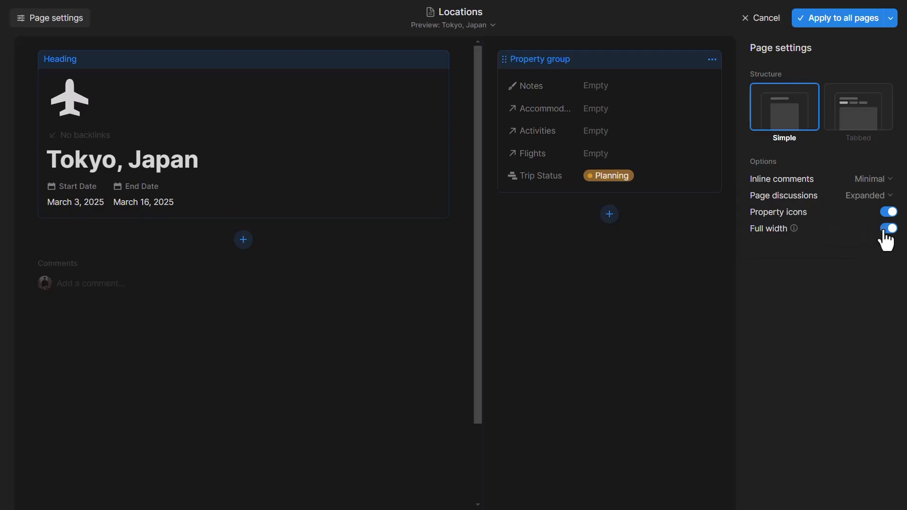
# Step: Switch the layout structure to Tabbed and rename the Content tab to Properties
pyautogui.click(865, 112)
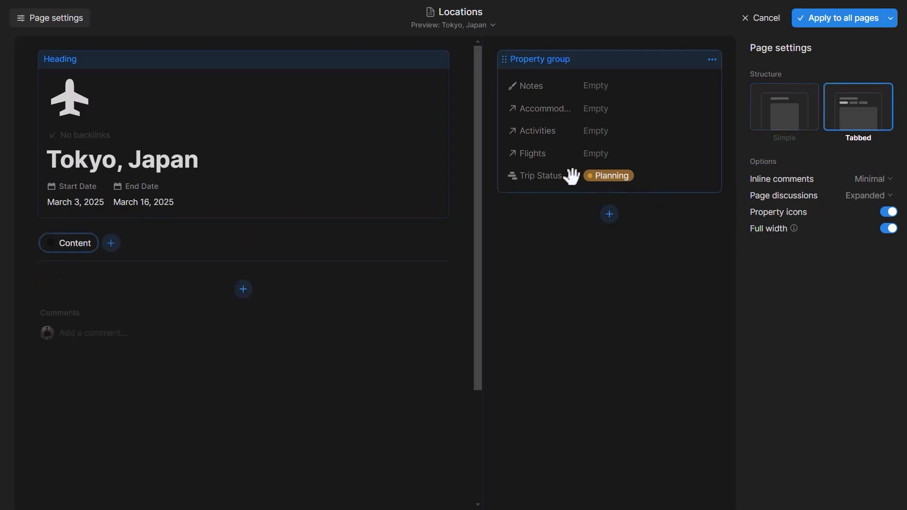
pyautogui.click(68, 250)
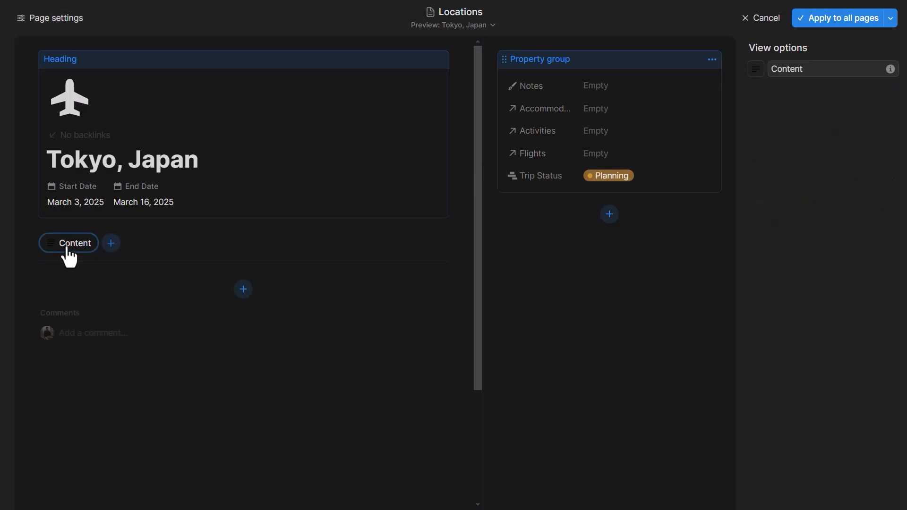
pyautogui.click(785, 71)
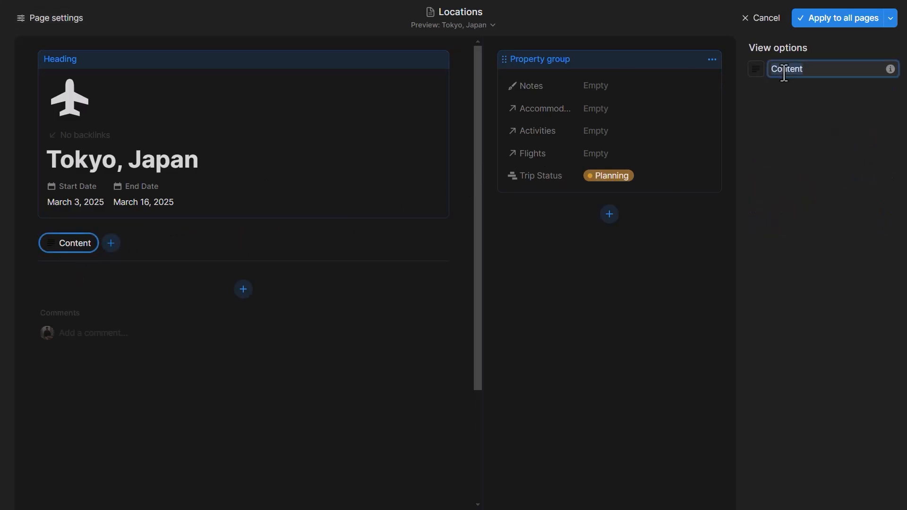
pyautogui.write('Properties')
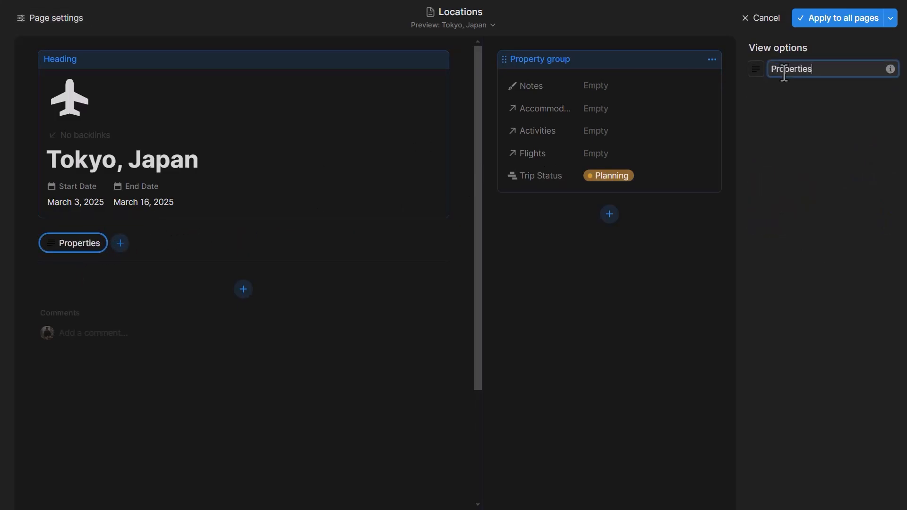
pyautogui.click(756, 71)
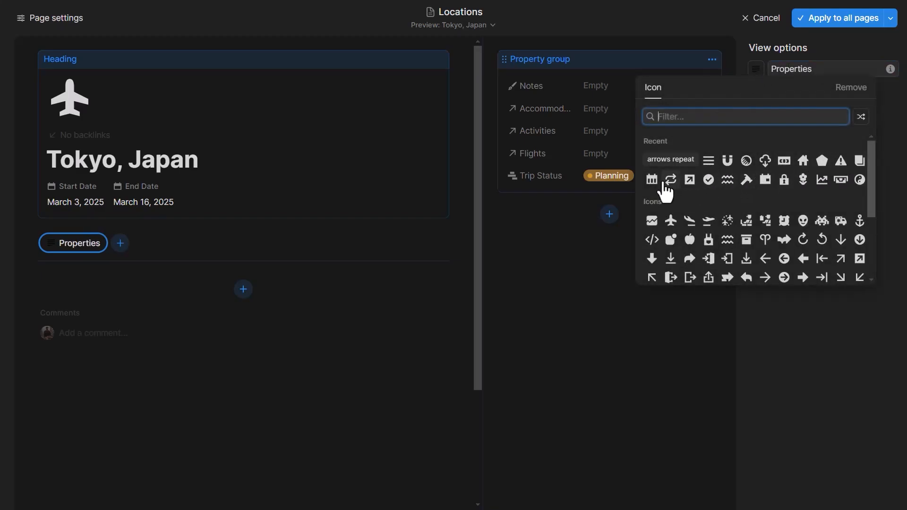
pyautogui.click(792, 65)
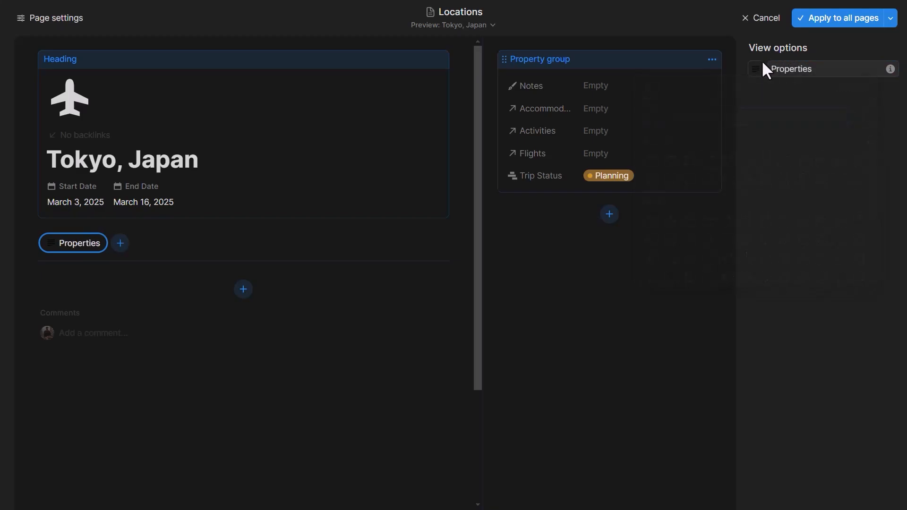
# Step: Add an Accommodations table tab whose entries open in center peek
pyautogui.click(121, 244)
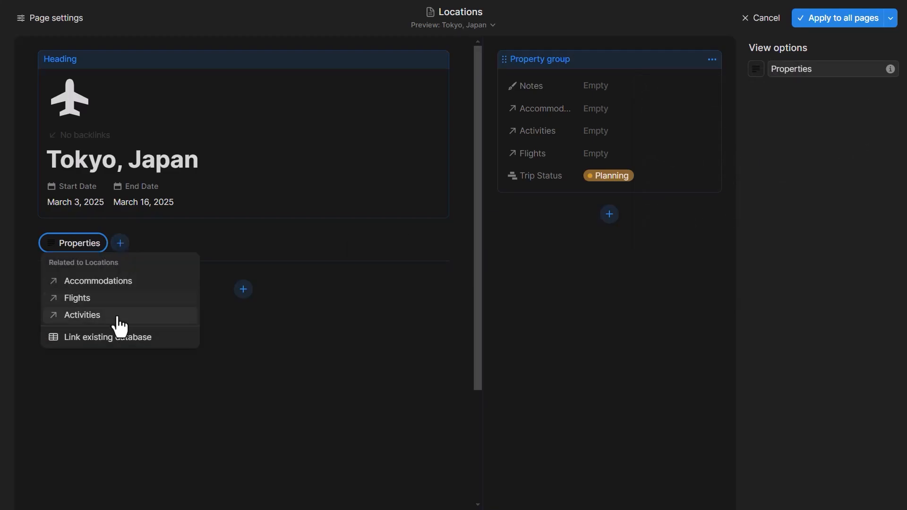
pyautogui.click(119, 292)
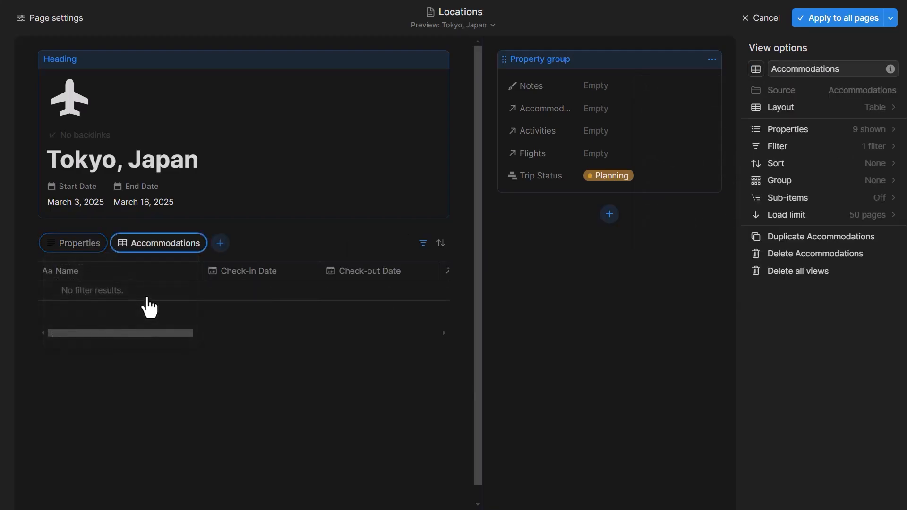
pyautogui.click(755, 71)
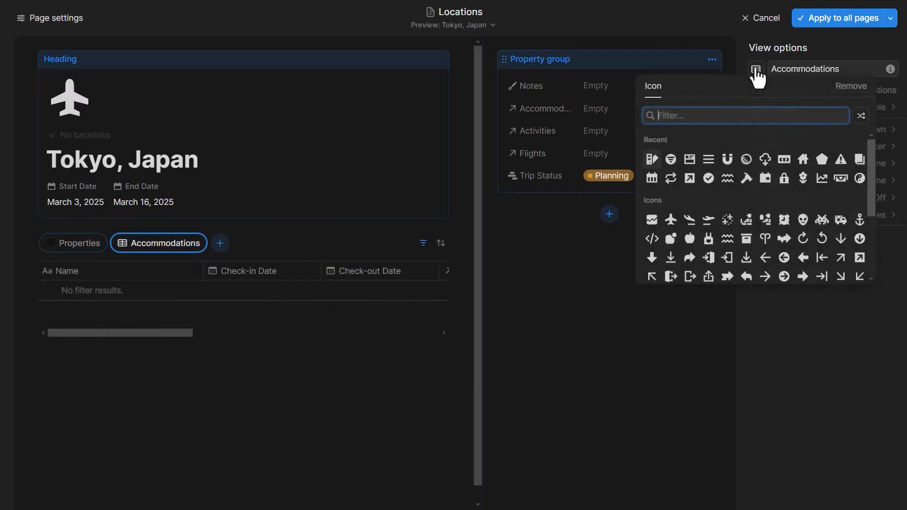
pyautogui.click(756, 70)
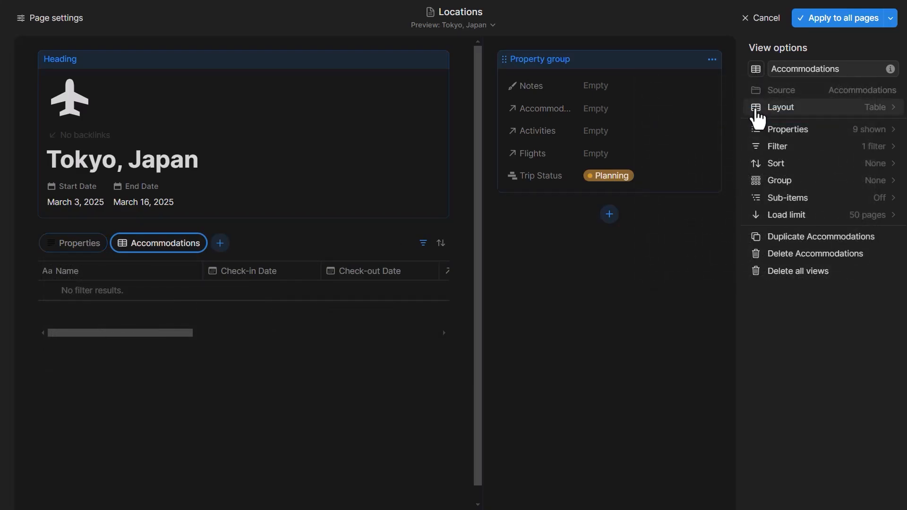
pyautogui.click(758, 108)
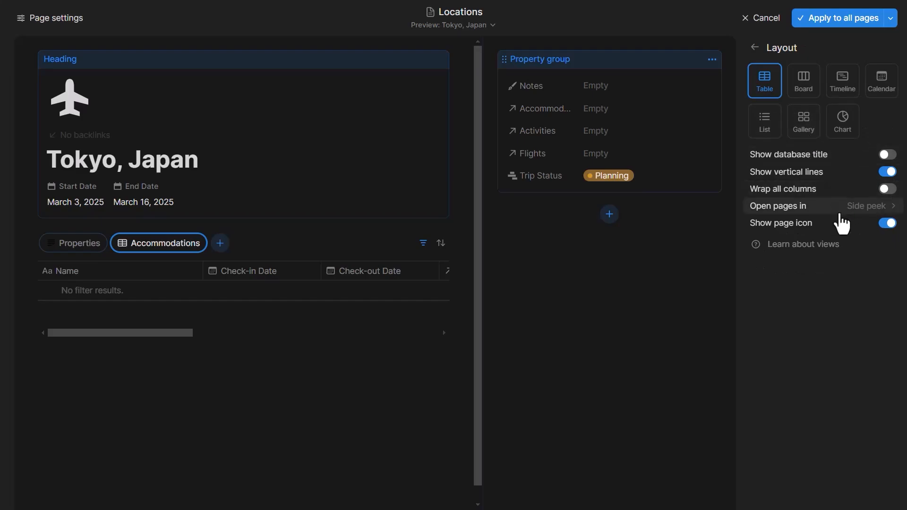
pyautogui.click(840, 210)
pyautogui.click(806, 298)
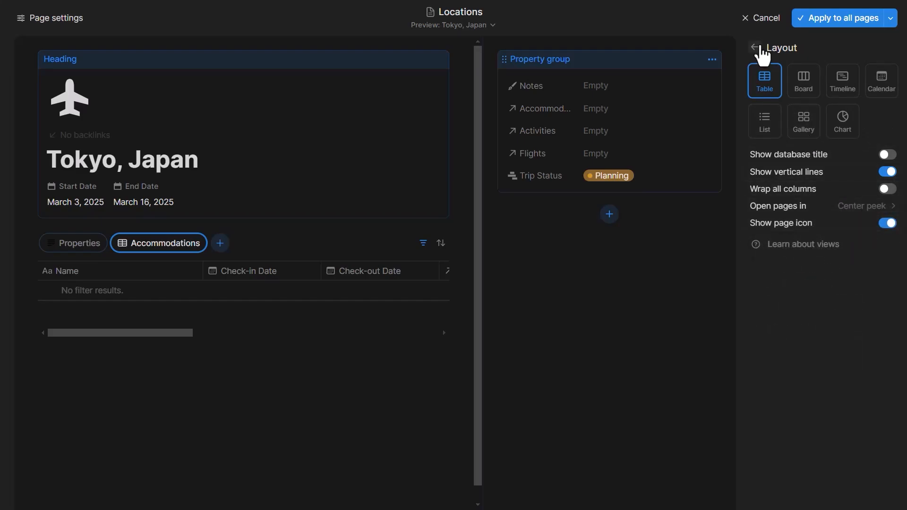
# Step: Hide the Location column, move Total units above Total price, and check the Location filter
pyautogui.click(760, 47)
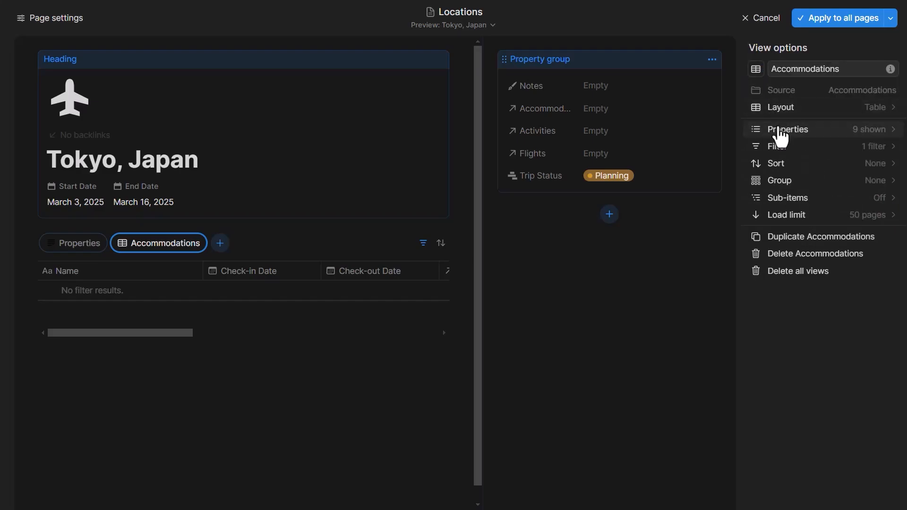
pyautogui.click(779, 137)
pyautogui.click(889, 160)
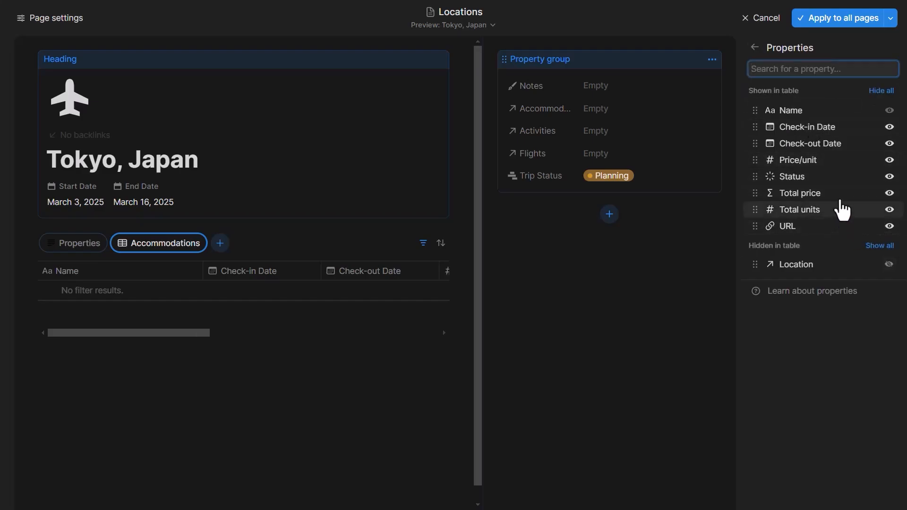
pyautogui.moveTo(831, 209); pyautogui.dragTo(816, 131)
pyautogui.click(755, 48)
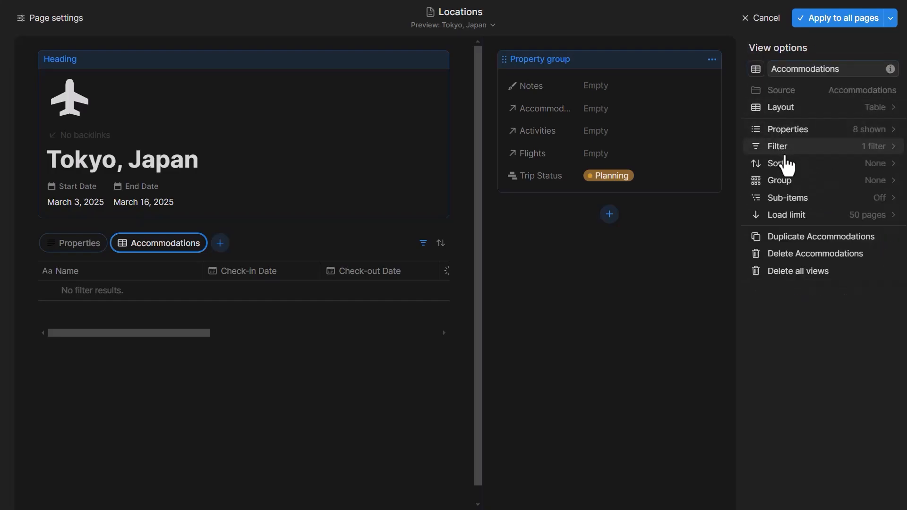
pyautogui.click(798, 146)
pyautogui.click(802, 75)
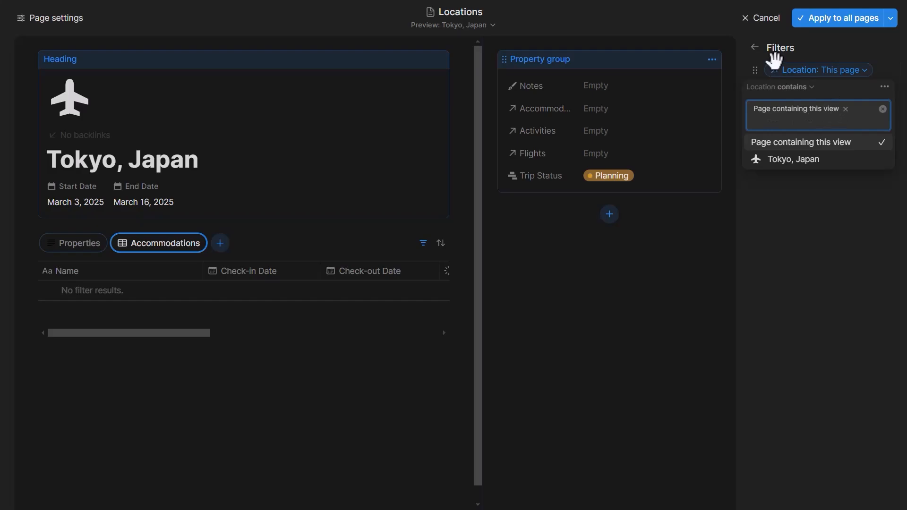
pyautogui.click(755, 47)
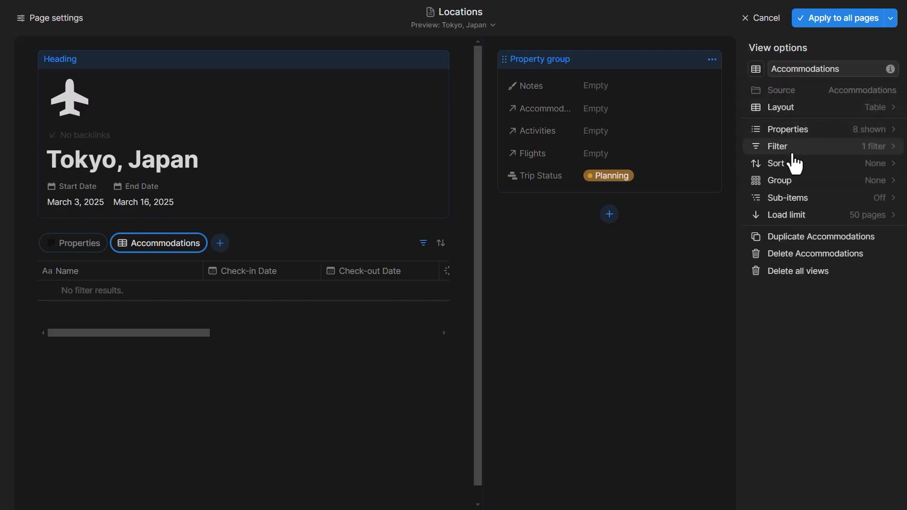
pyautogui.click(795, 165)
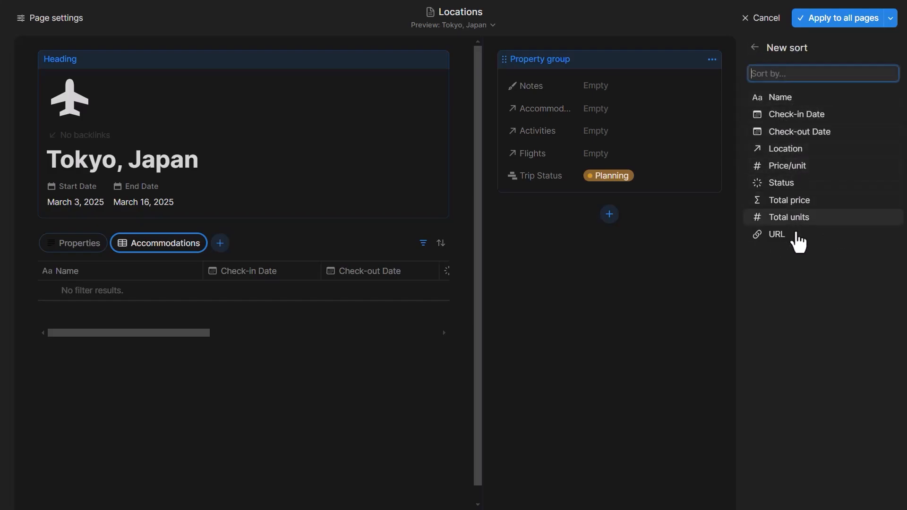
pyautogui.click(756, 48)
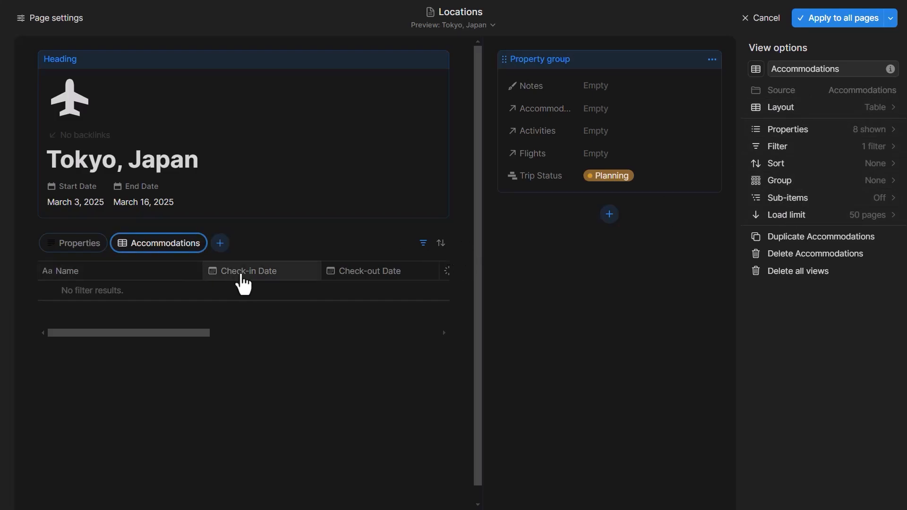
# Step: Count all rows in the Name column and add a Flights table tab
pyautogui.click(174, 311)
pyautogui.moveTo(118, 346)
pyautogui.click(194, 340)
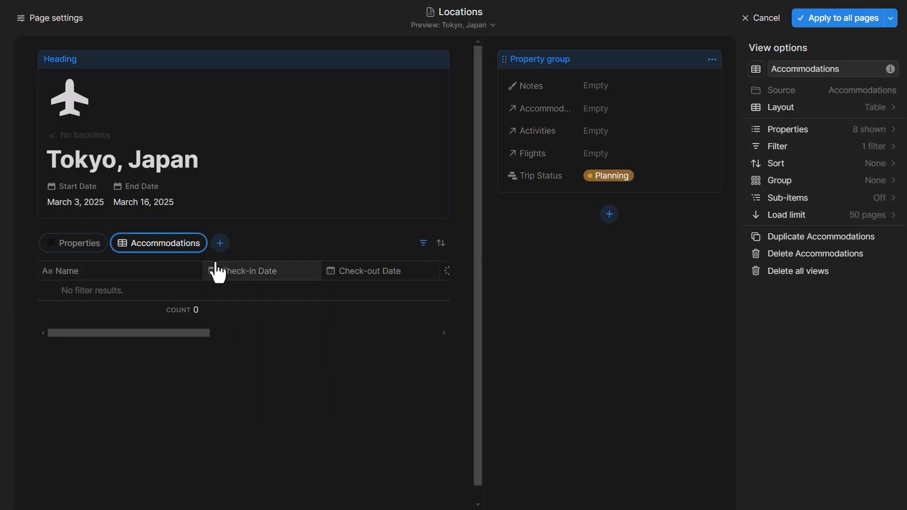
pyautogui.click(220, 244)
pyautogui.click(203, 298)
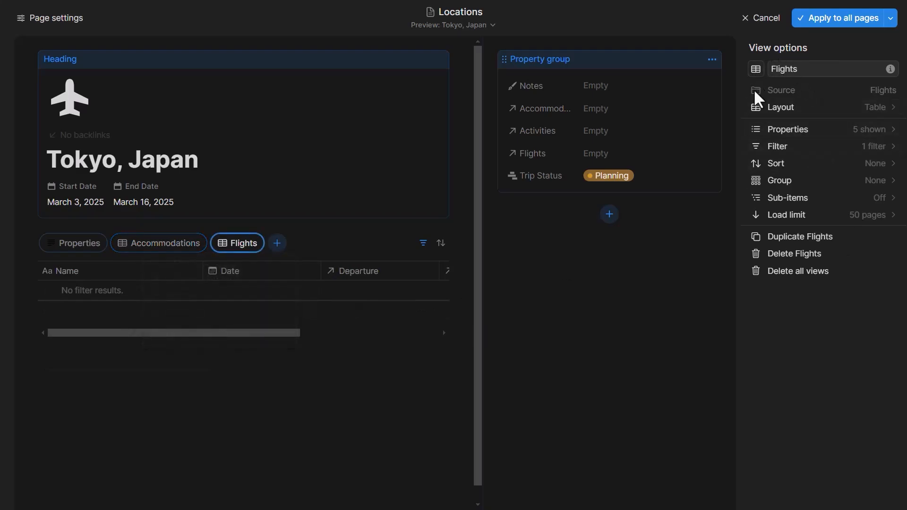
# Step: Make Flights entries open in center peek
pyautogui.click(759, 114)
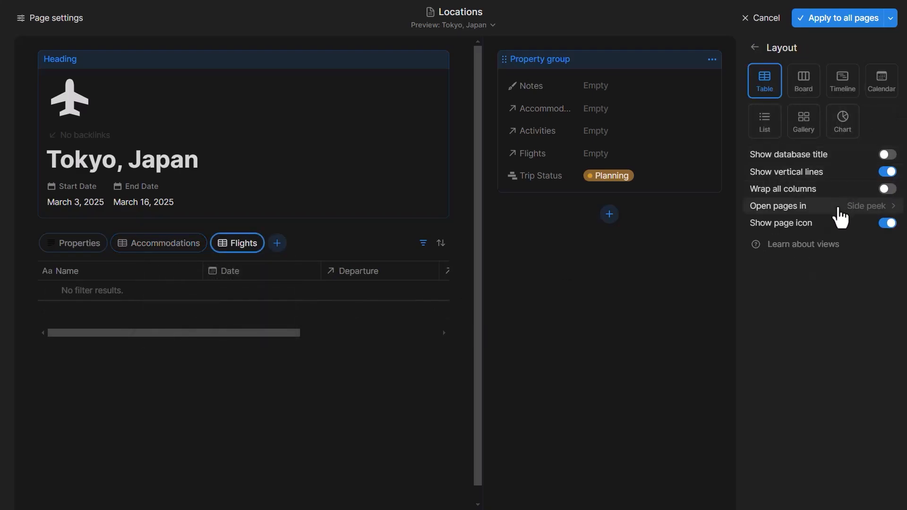
pyautogui.click(780, 207)
pyautogui.click(803, 290)
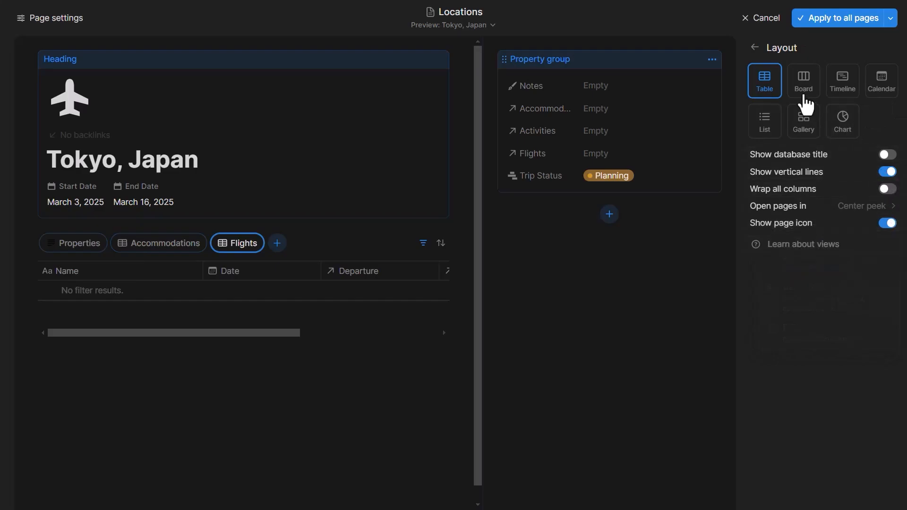
pyautogui.click(754, 47)
# Step: Review the Flights table's shown properties and Destination filter, then list related databases for tabs
pyautogui.click(770, 130)
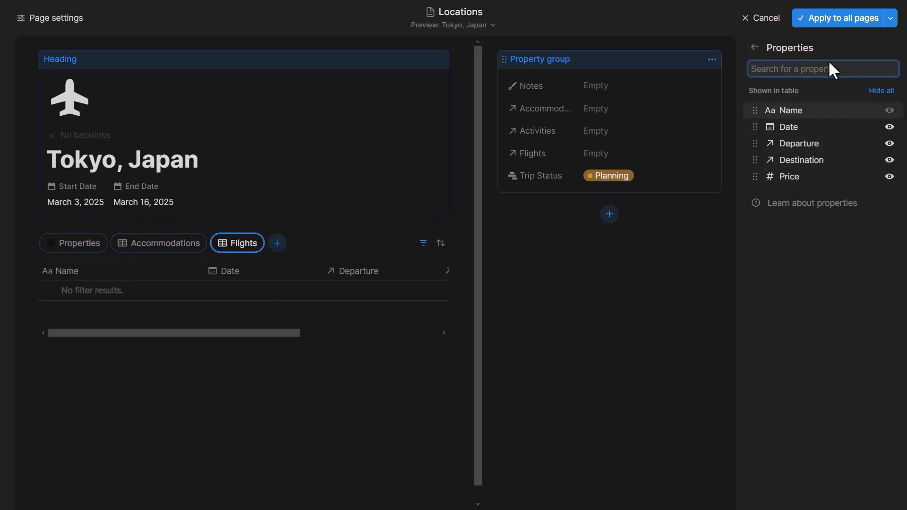
pyautogui.click(755, 47)
pyautogui.click(780, 151)
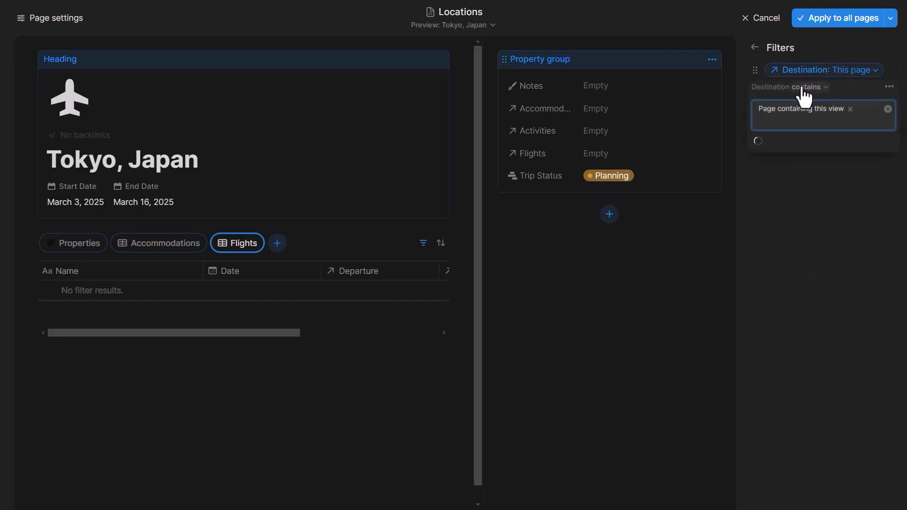
pyautogui.click(770, 112)
pyautogui.click(755, 48)
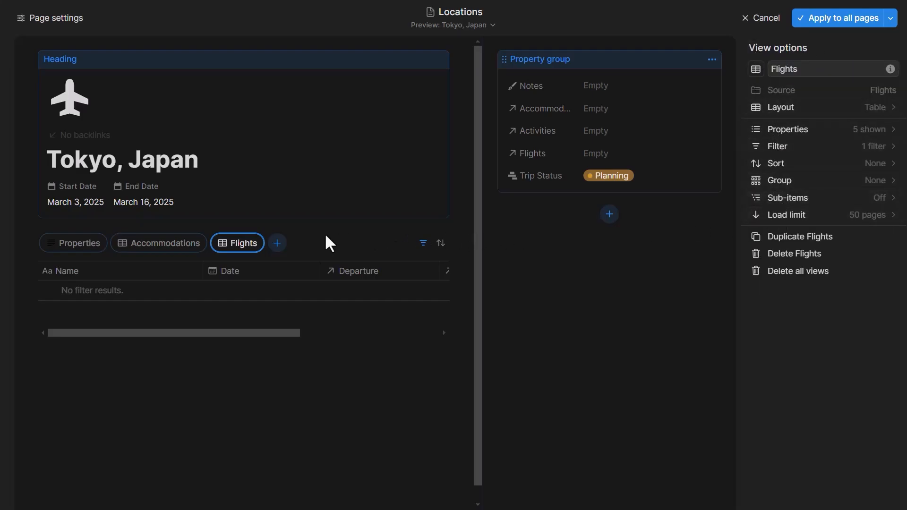
pyautogui.click(277, 243)
# Step: Add an Activities tab whose entries open in center peek
pyautogui.click(265, 315)
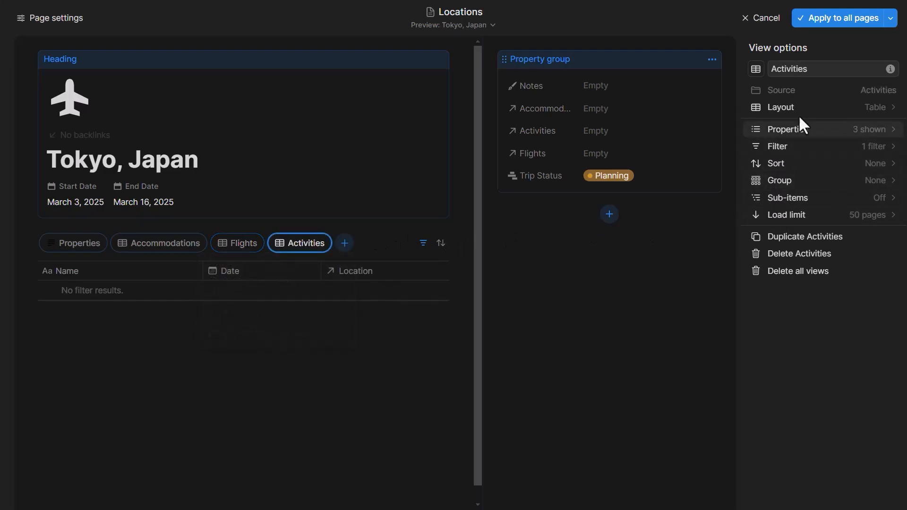
pyautogui.click(801, 111)
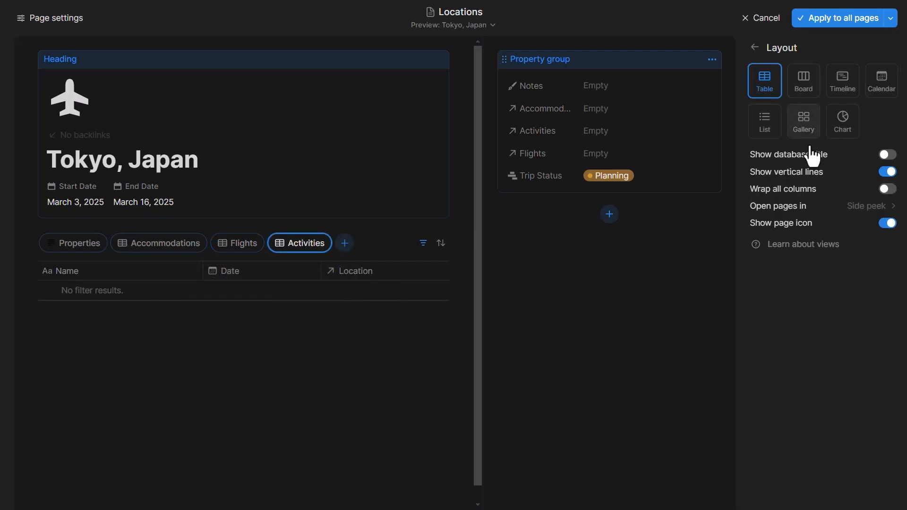
pyautogui.click(820, 208)
pyautogui.click(792, 280)
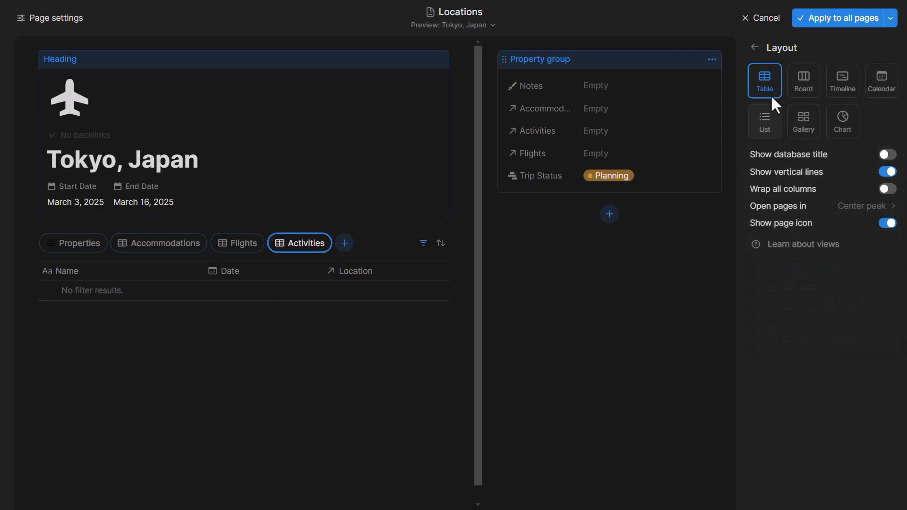
pyautogui.click(755, 47)
# Step: Hide the Location column from the Activities table and check its Location filter
pyautogui.click(770, 128)
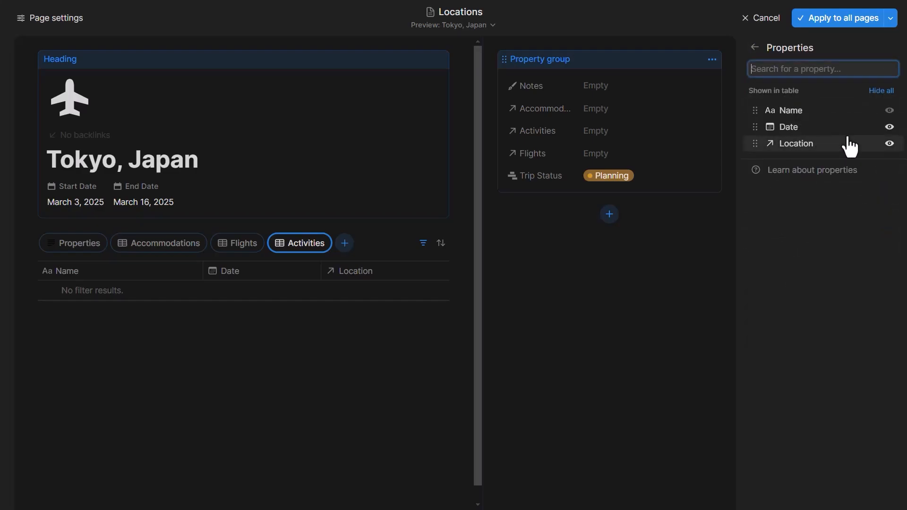
pyautogui.click(883, 145)
pyautogui.click(755, 47)
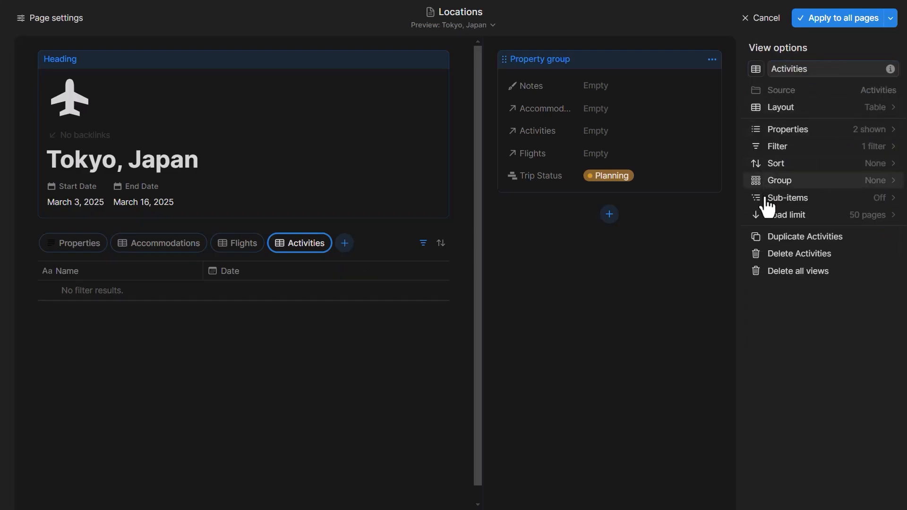
pyautogui.click(781, 147)
pyautogui.click(803, 71)
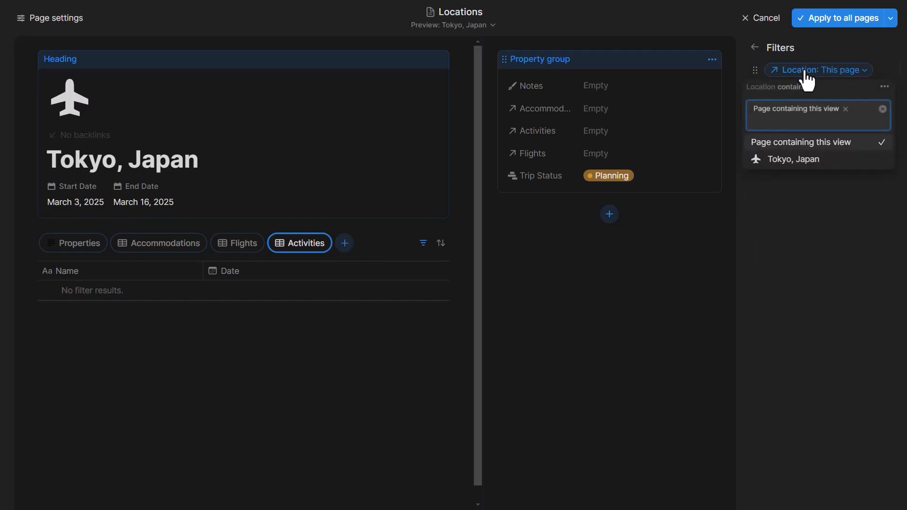
pyautogui.click(755, 47)
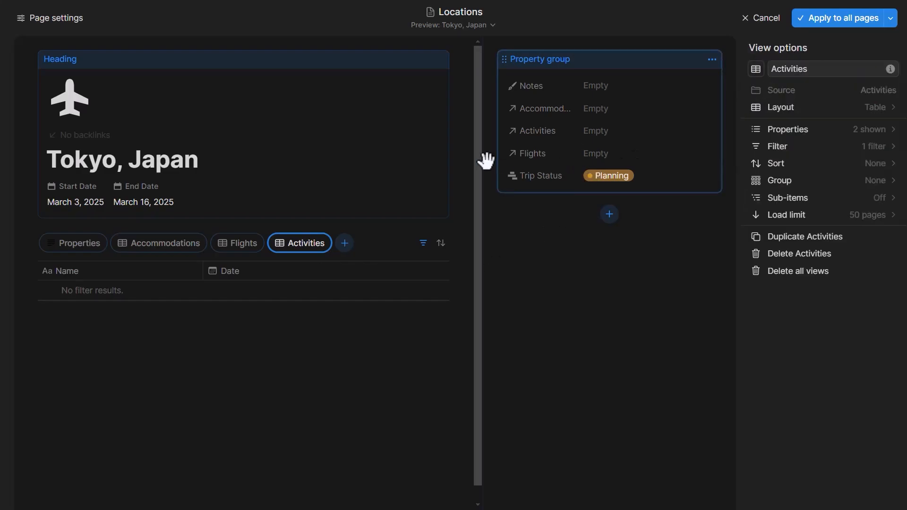
pyautogui.click(437, 208)
# Step: Pin Trip Status to the heading and add Notes as its own block in the Properties tab
pyautogui.click(890, 278)
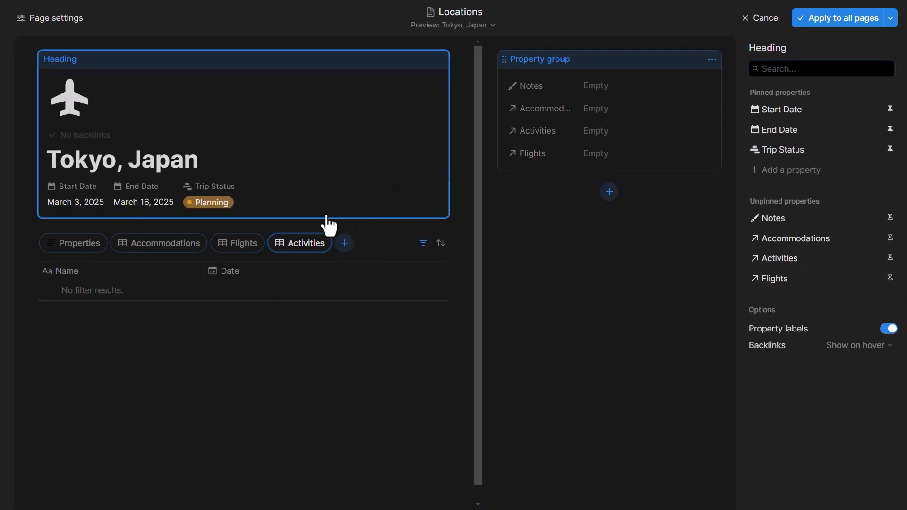
pyautogui.click(85, 246)
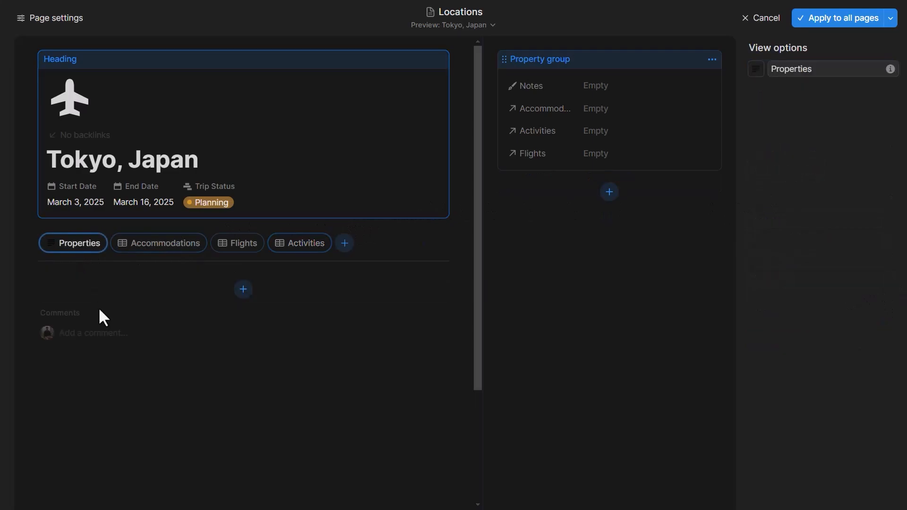
pyautogui.click(244, 291)
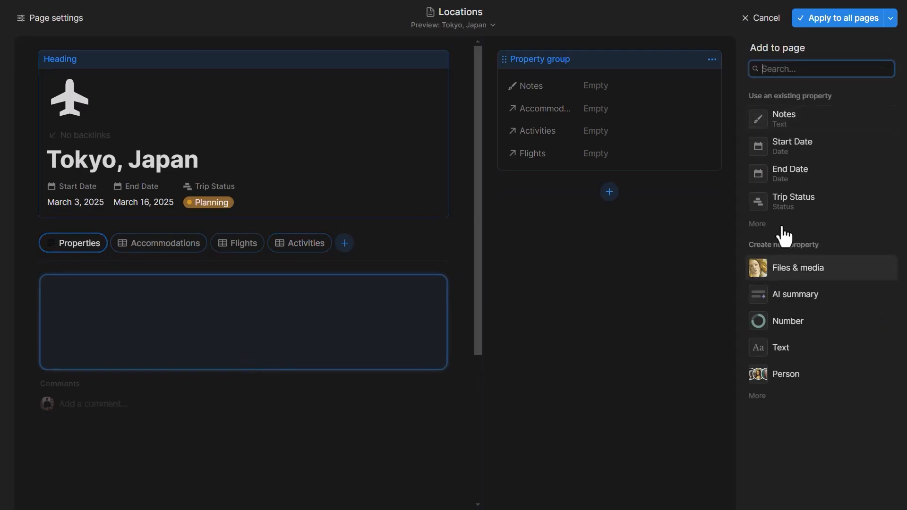
pyautogui.click(784, 118)
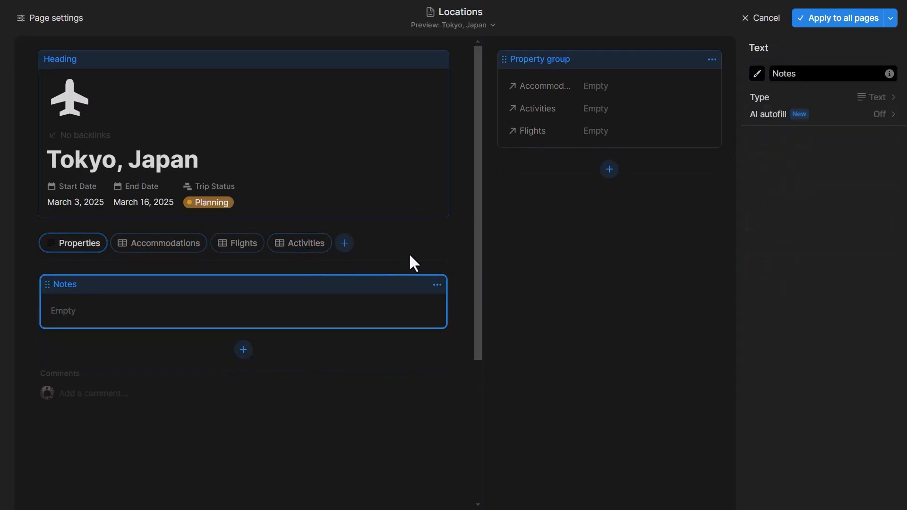
pyautogui.click(465, 230)
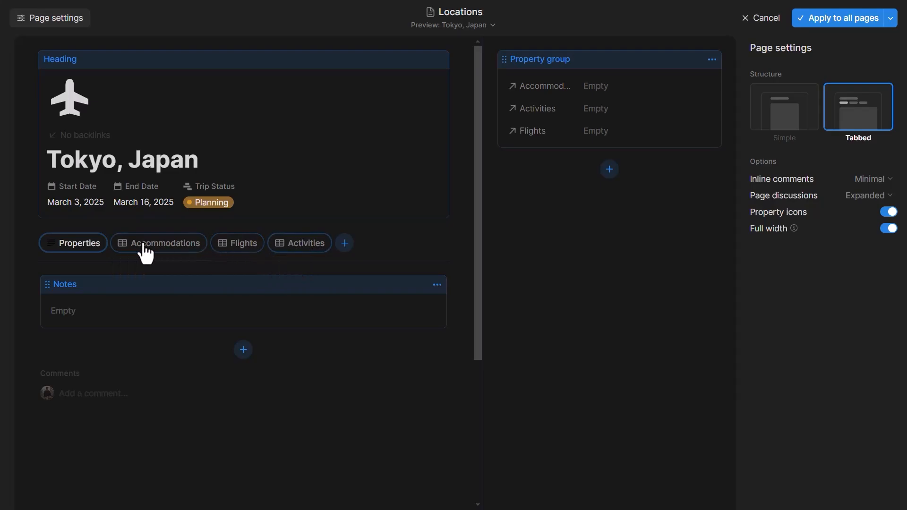
# Step: Rename the Properties tab back to Content and apply the layout to all Locations pages
pyautogui.click(88, 249)
pyautogui.click(796, 69)
pyautogui.write('Content')
pyautogui.press('Return')
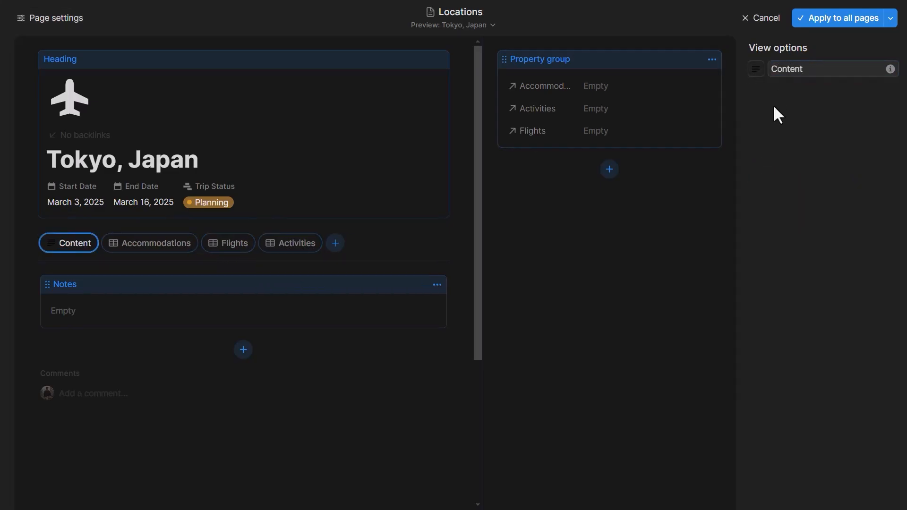
pyautogui.rightClick(464, 88)
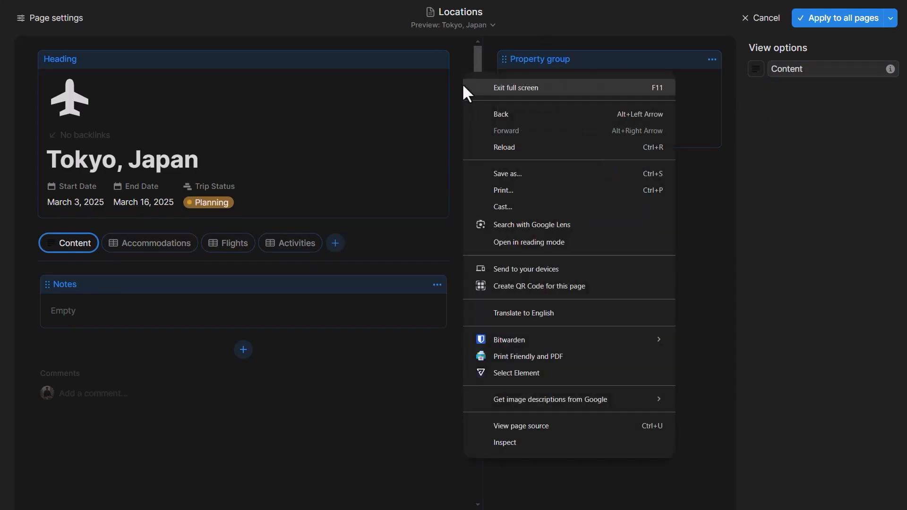
pyautogui.click(459, 64)
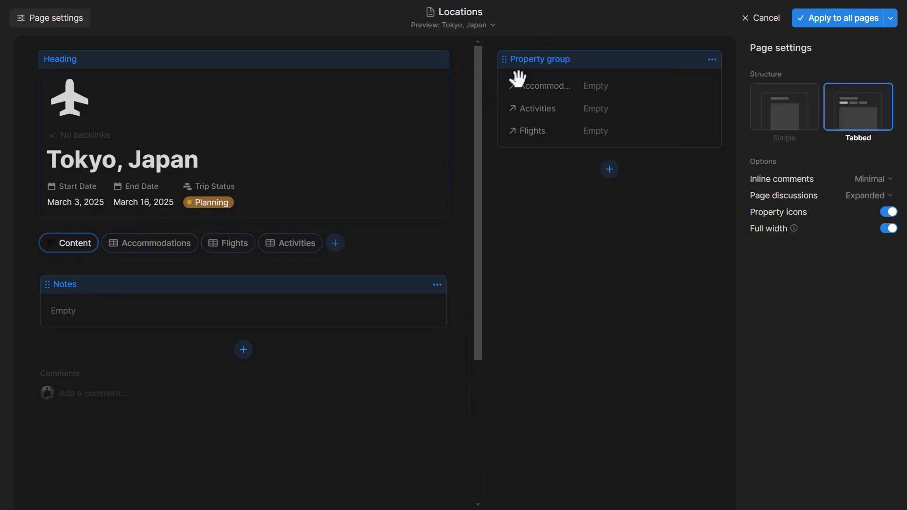
pyautogui.click(850, 21)
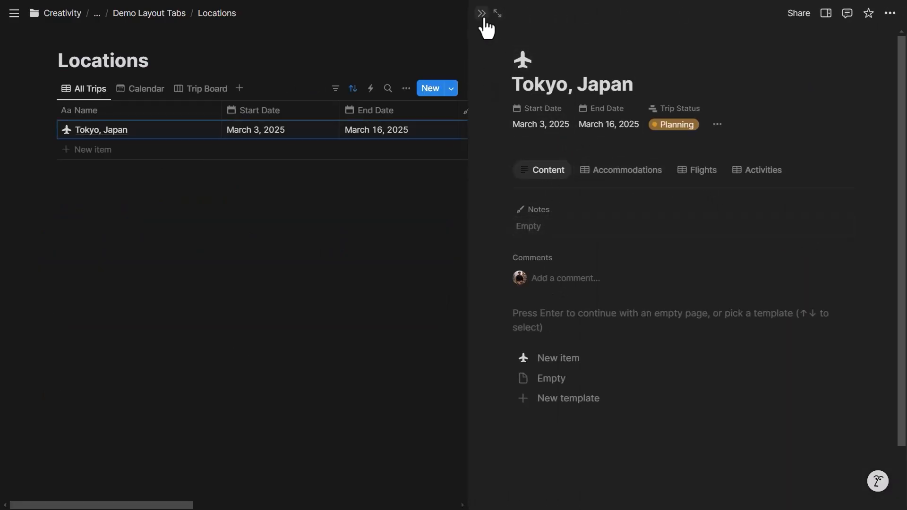
# Step: Open the Tokyo, Japan entry and expand it to a full page
pyautogui.press('Escape')
pyautogui.click(843, 89)
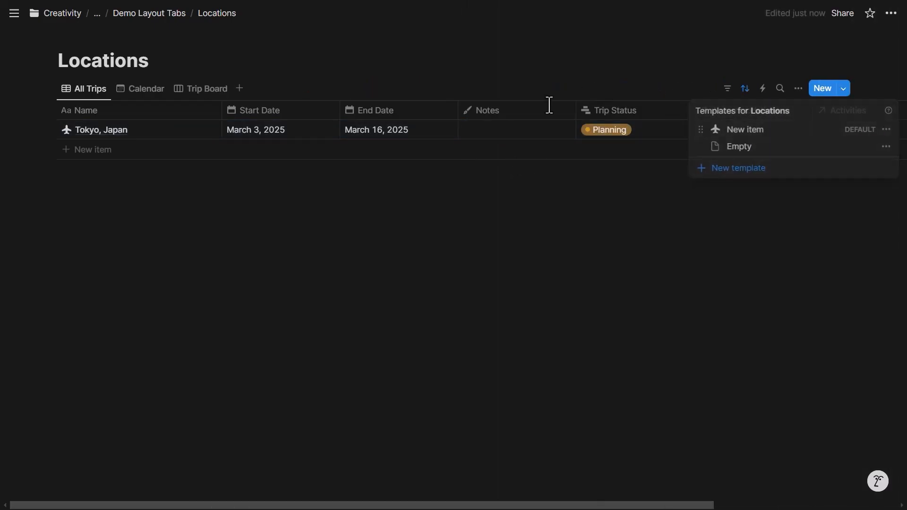
pyautogui.click(283, 141)
pyautogui.click(208, 133)
pyautogui.click(202, 130)
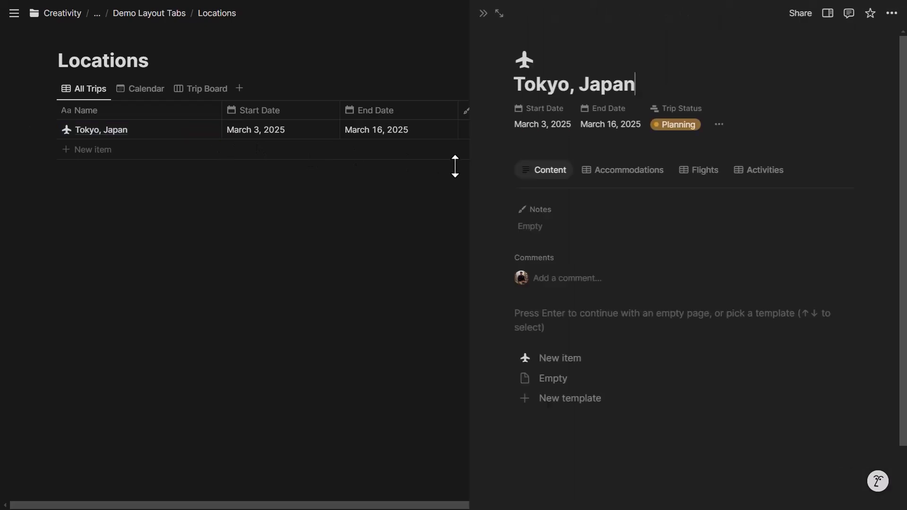
pyautogui.click(499, 14)
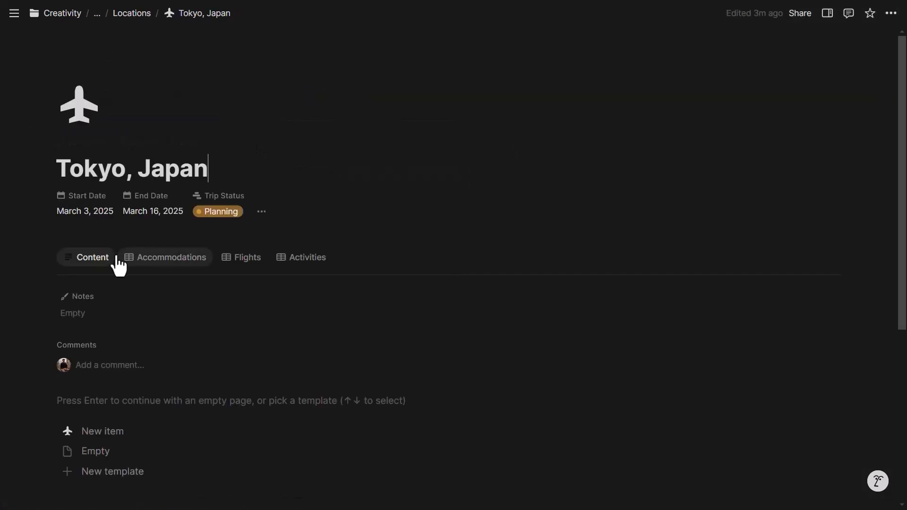
# Step: Enter 'test notes' in the Notes property and start the page body with 'Some'
pyautogui.click(93, 319)
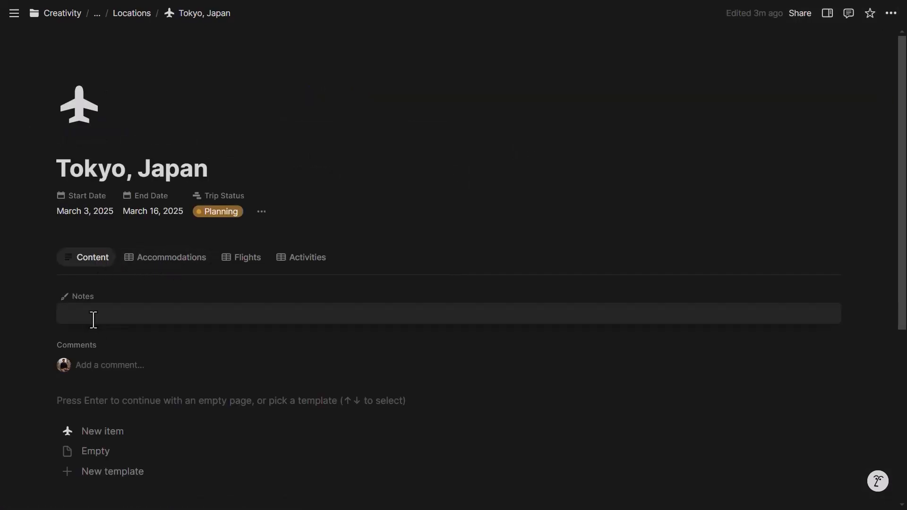
pyautogui.write('test notes')
pyautogui.press('Return')
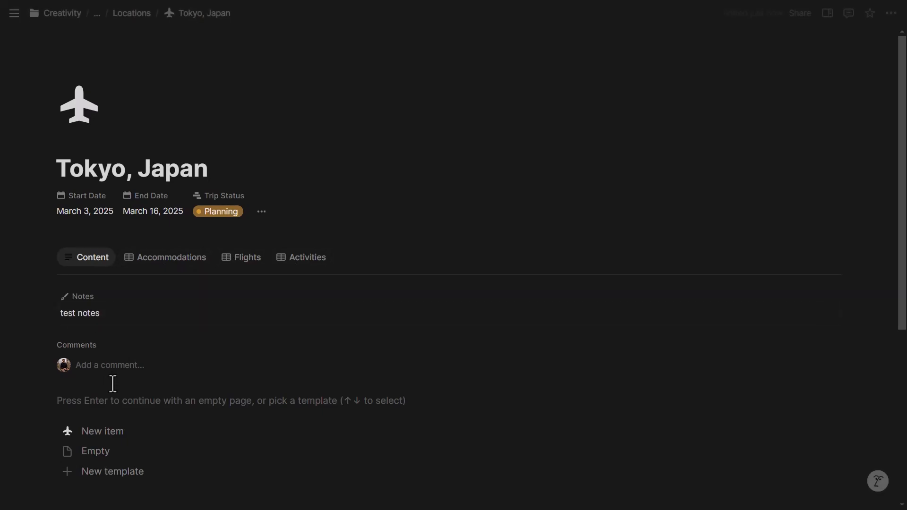
pyautogui.click(118, 402)
pyautogui.write('Some page content')
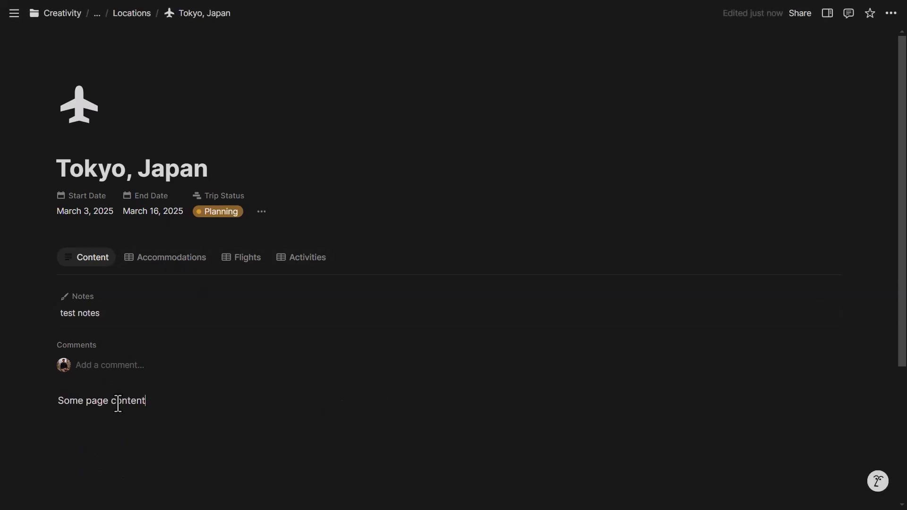
pyautogui.press('Return')
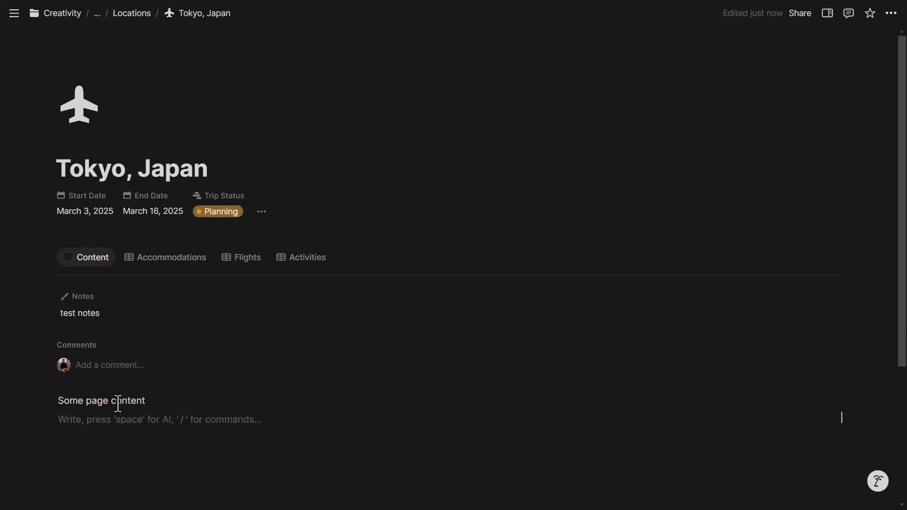
# Step: Add a 'Heading here' Heading 2 and a bulleted item below, then start a / block command
pyautogui.moveTo(118, 403); pyautogui.dragTo(158, 427)
pyautogui.click(159, 428)
pyautogui.write('##')
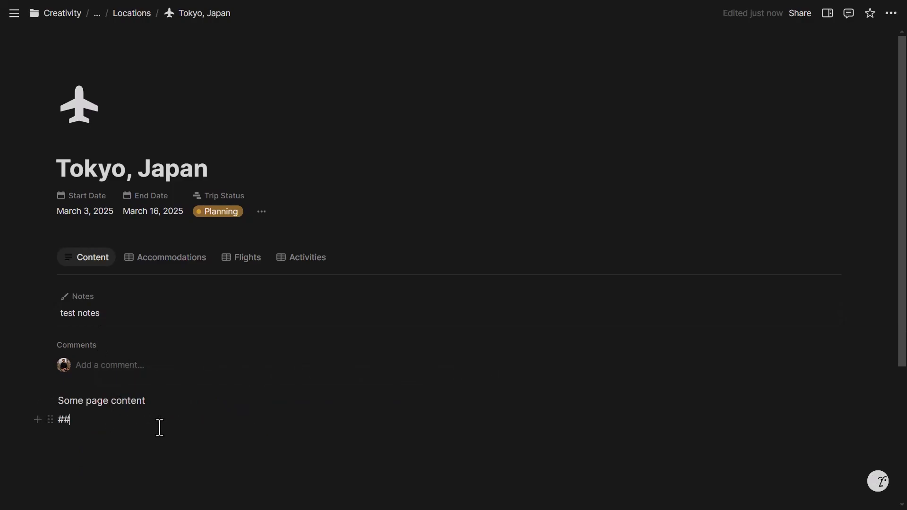
pyautogui.write('A heading')
pyautogui.press('Return')
pyautogui.press('BackSpace')
pyautogui.hotkey('ctrl', 'BackSpace')
pyautogui.hotkey('ctrl', 'BackSpace')
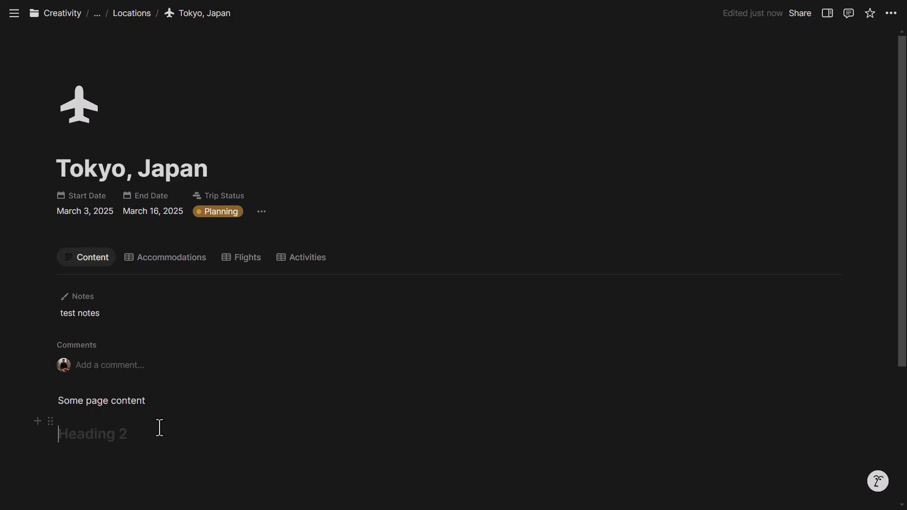
pyautogui.write('A')
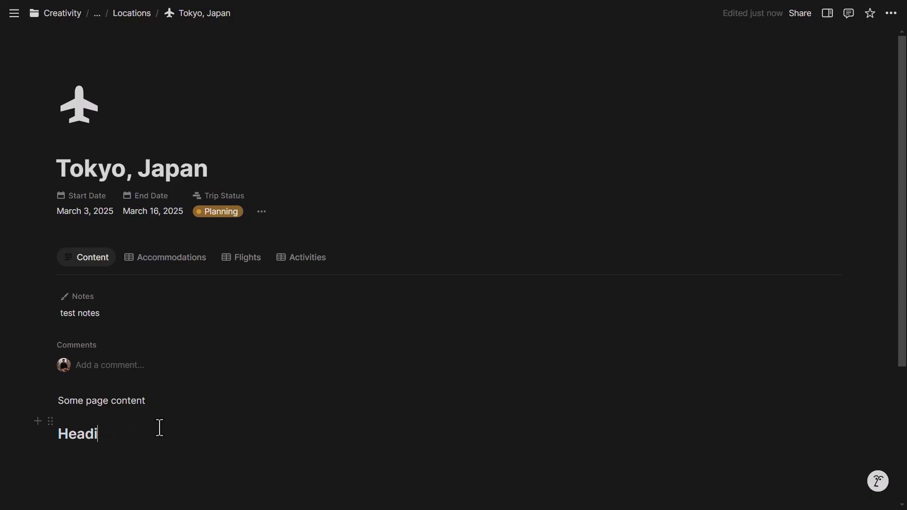
pyautogui.write('eading here')
pyautogui.press('Return')
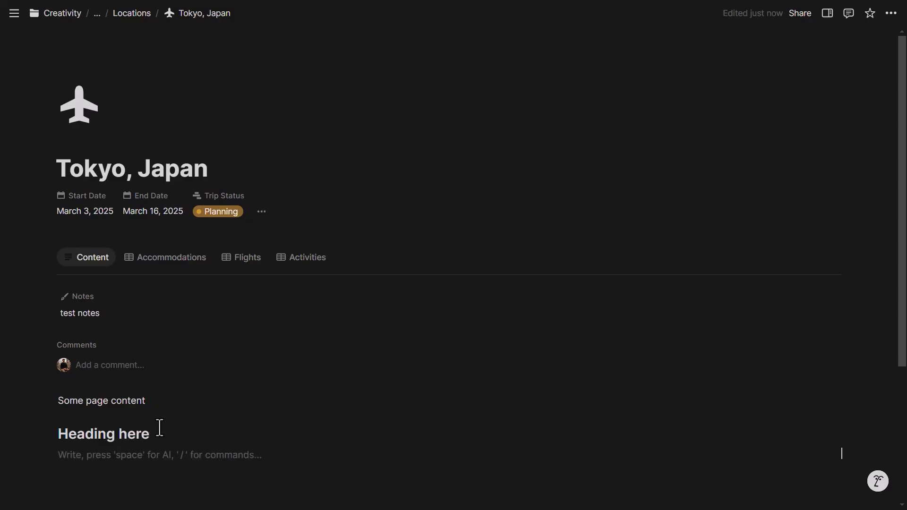
pyautogui.press('space')
pyautogui.press('Escape')
pyautogui.write('-')
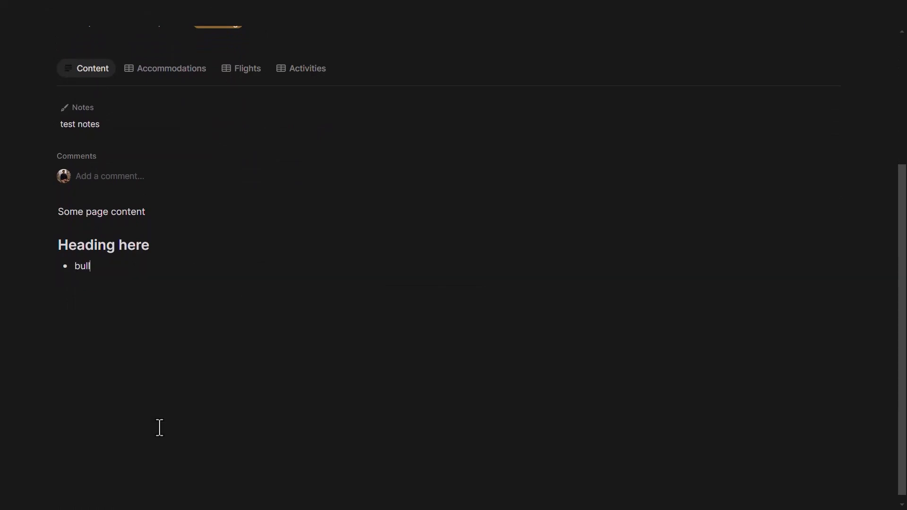
pyautogui.press('BackSpace')
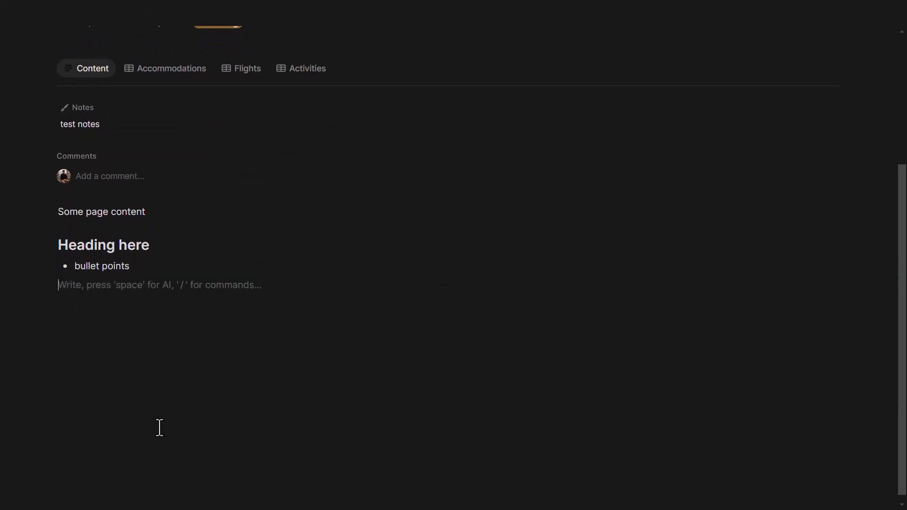
pyautogui.write('/')
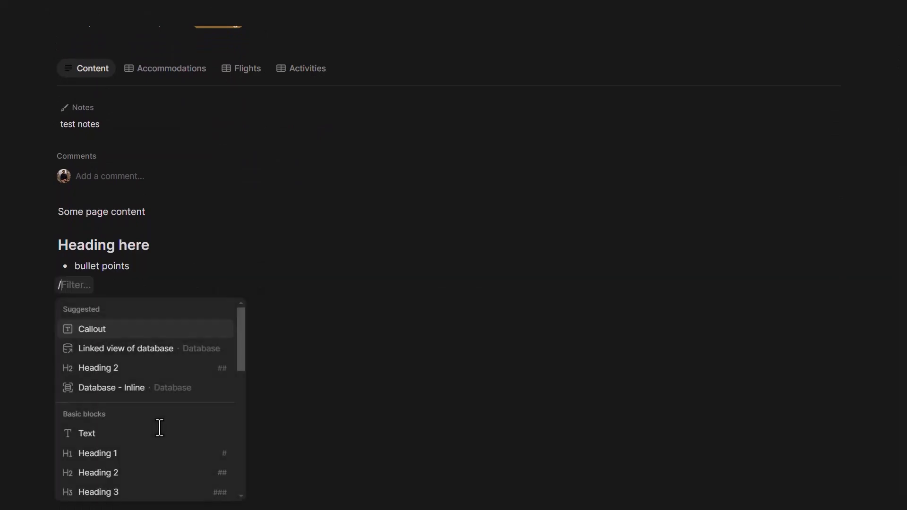
pyautogui.click(161, 349)
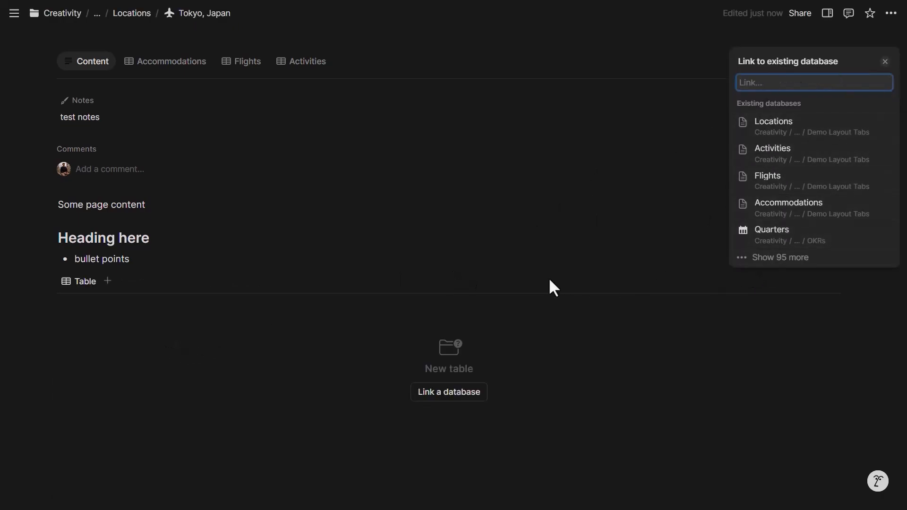
pyautogui.click(525, 282)
pyautogui.click(52, 282)
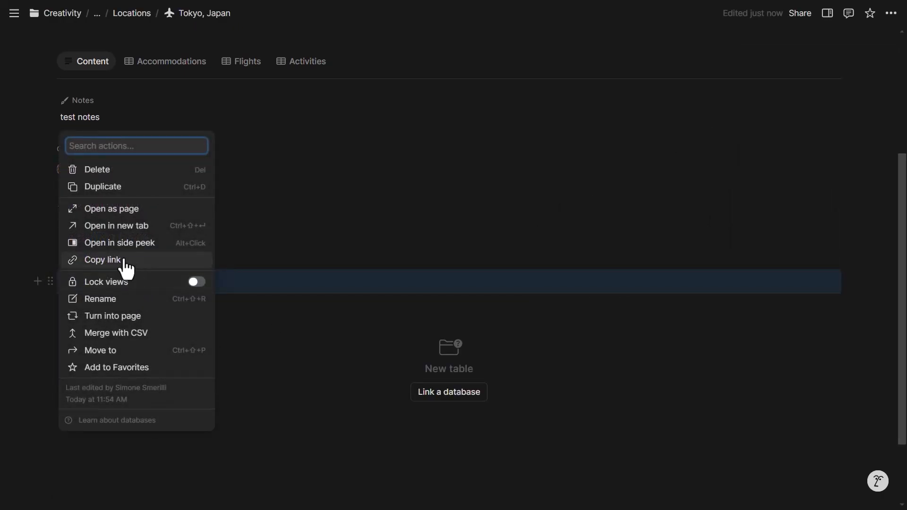
pyautogui.click(107, 170)
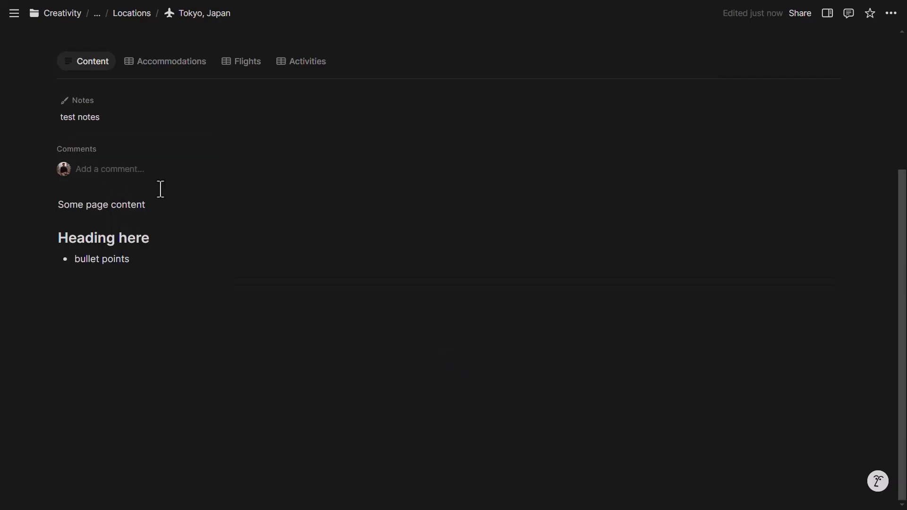
pyautogui.scroll(5, 242, 360)
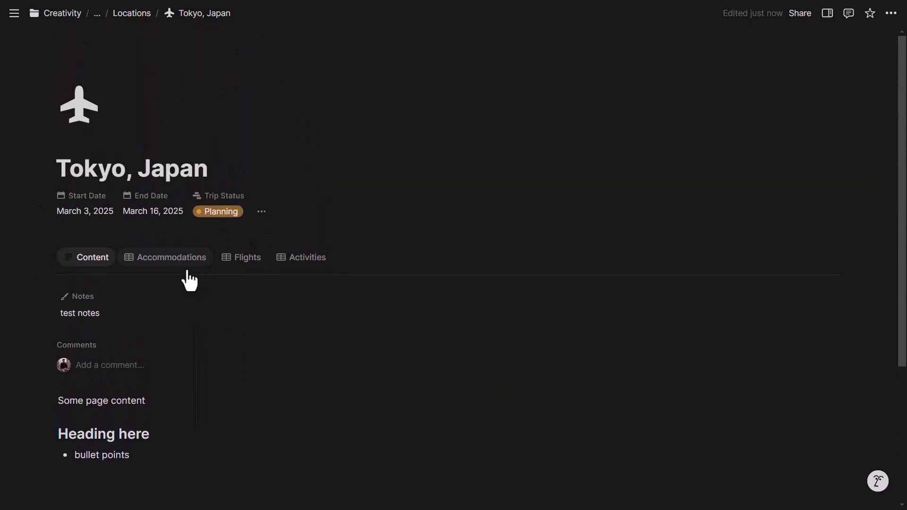
# Step: Add a 'Test accommodation' row in Accommodations with check-in March 3 and check-out March 9, 2025
pyautogui.click(186, 259)
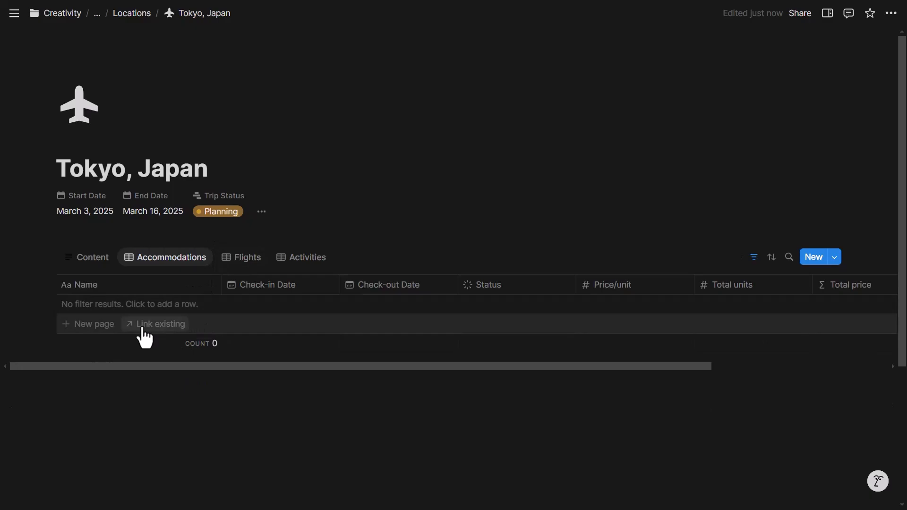
pyautogui.click(111, 331)
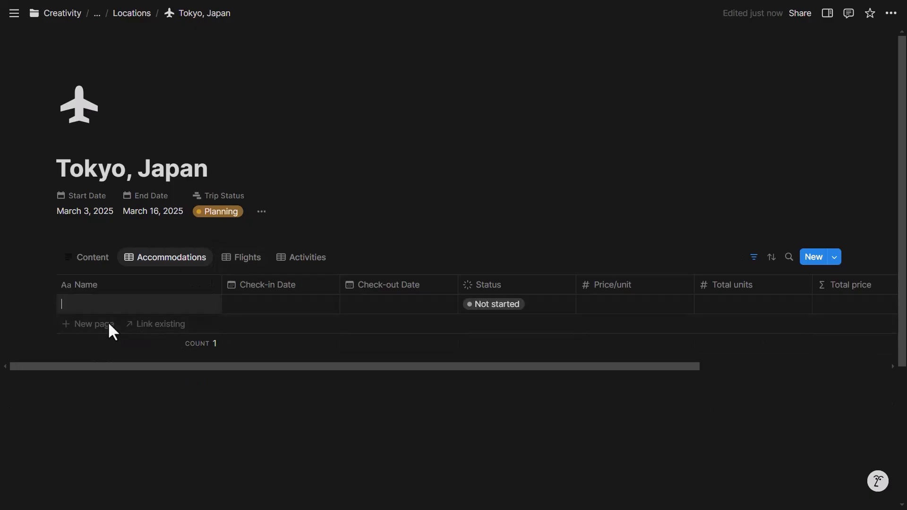
pyautogui.write('Test')
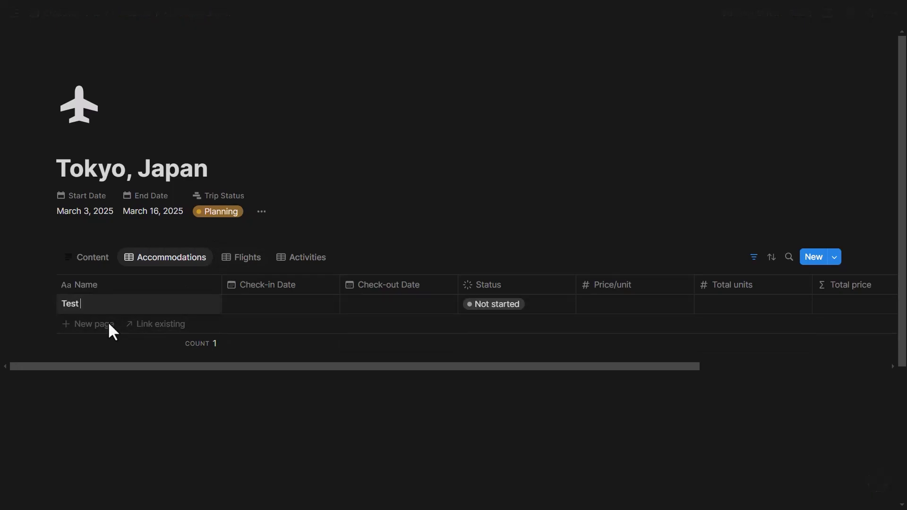
pyautogui.write(' accommodation')
pyautogui.press('Tab')
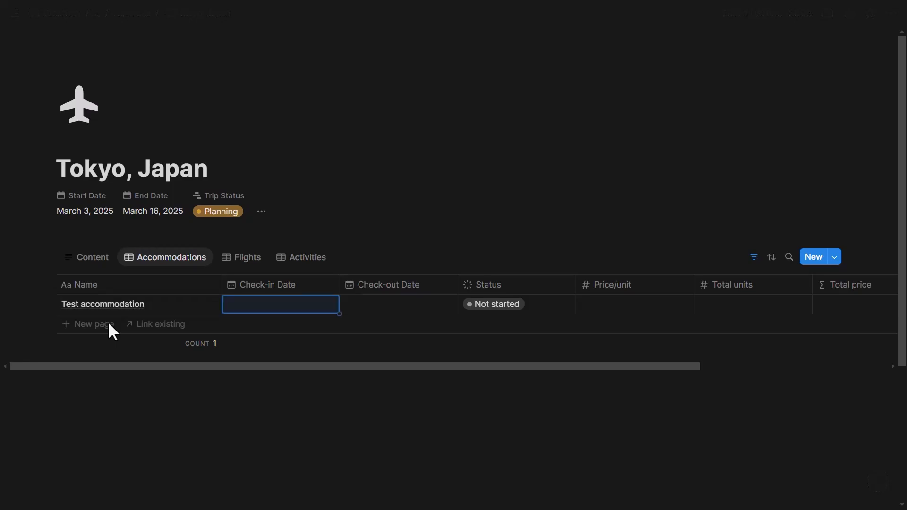
pyautogui.click(274, 308)
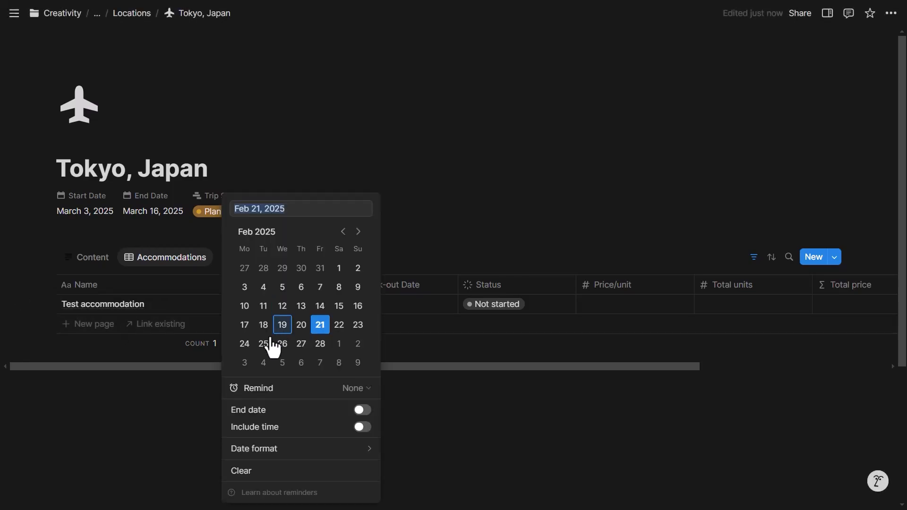
pyautogui.click(245, 364)
pyautogui.click(407, 315)
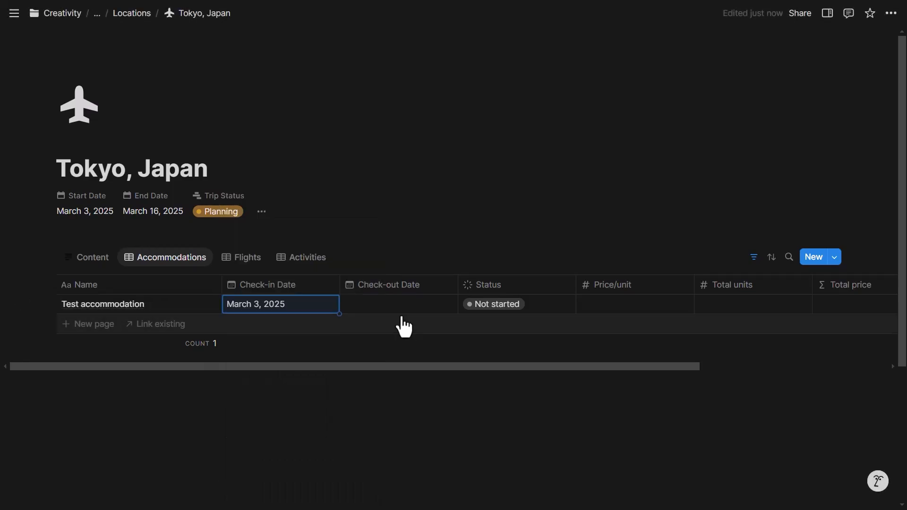
pyautogui.click(404, 308)
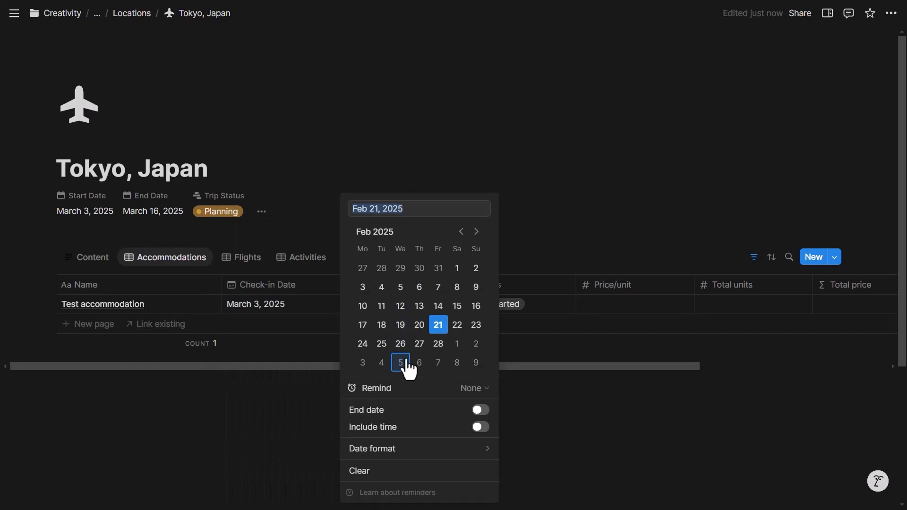
pyautogui.click(474, 363)
# Step: Set its status to Contacted, price to $100.00 per unit and total units to 6
pyautogui.click(489, 308)
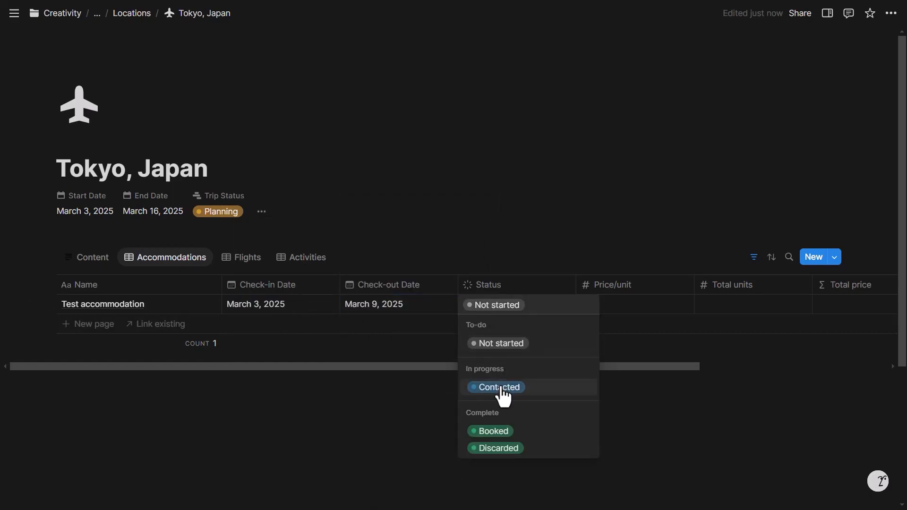
pyautogui.click(502, 389)
pyautogui.click(645, 303)
pyautogui.write('100')
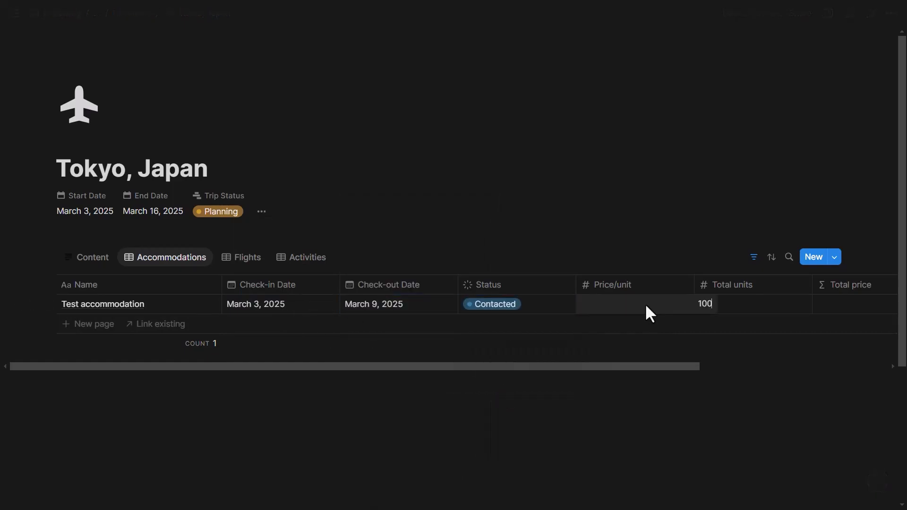
pyautogui.press('Tab')
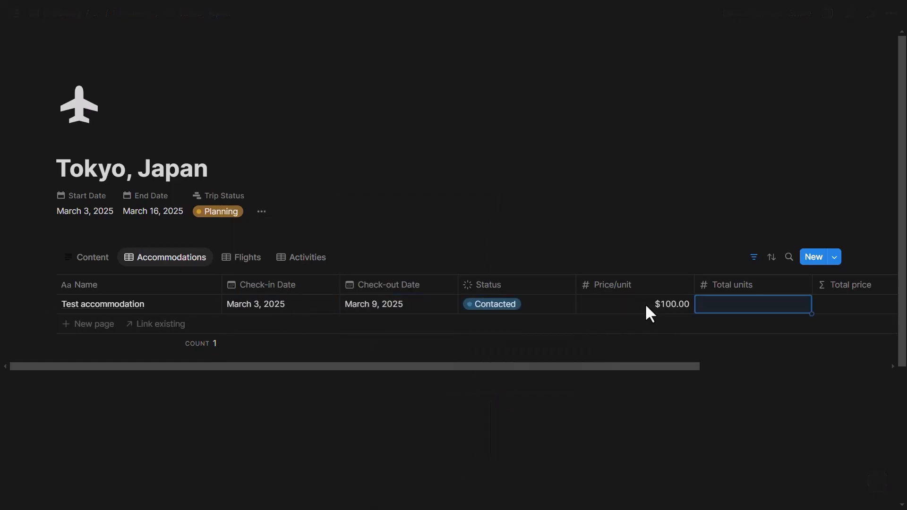
pyautogui.write('6')
pyautogui.press('Tab')
pyautogui.hscroll(3, 639, 305)
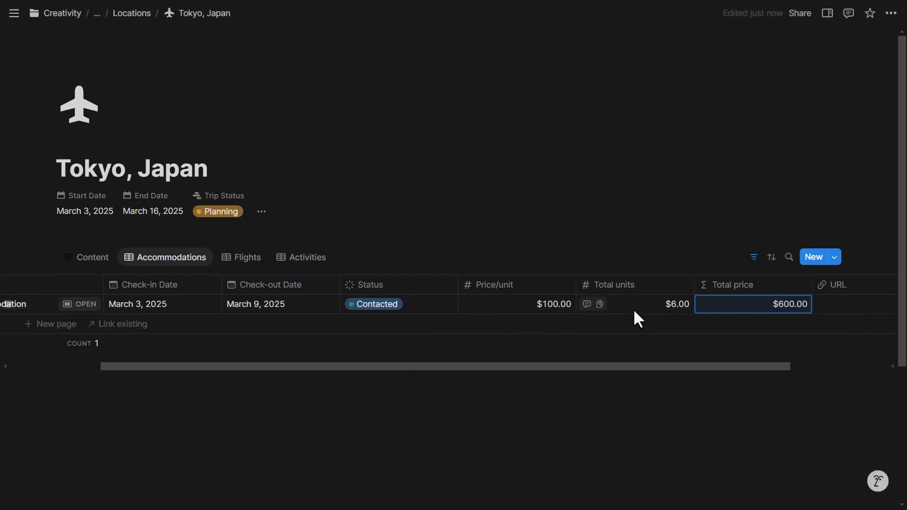
pyautogui.hscroll(2, 633, 308)
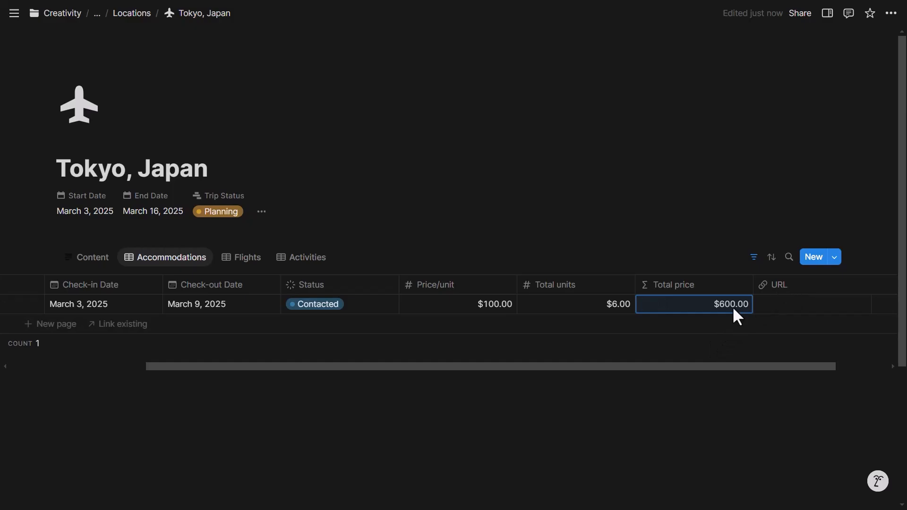
pyautogui.click(229, 258)
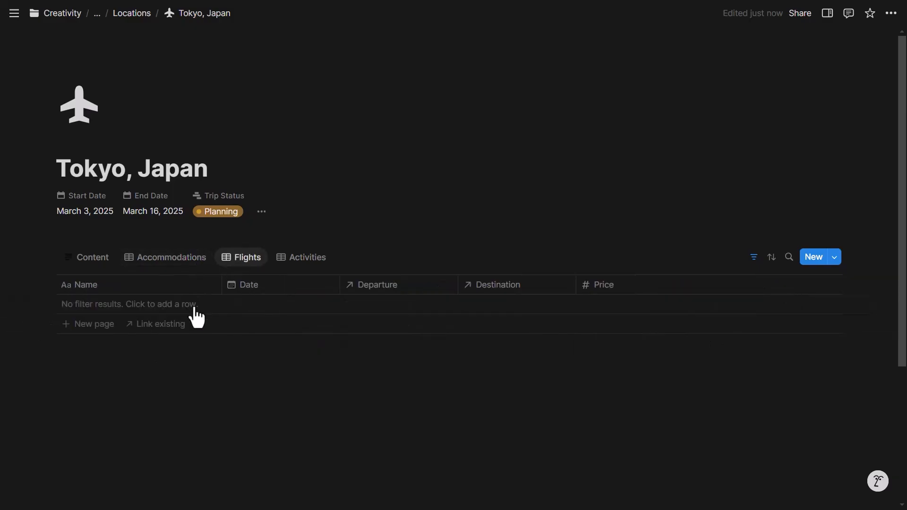
# Step: Create a 'Test flight' page dated March 2, 2025, then move on to the Activities tab
pyautogui.click(812, 259)
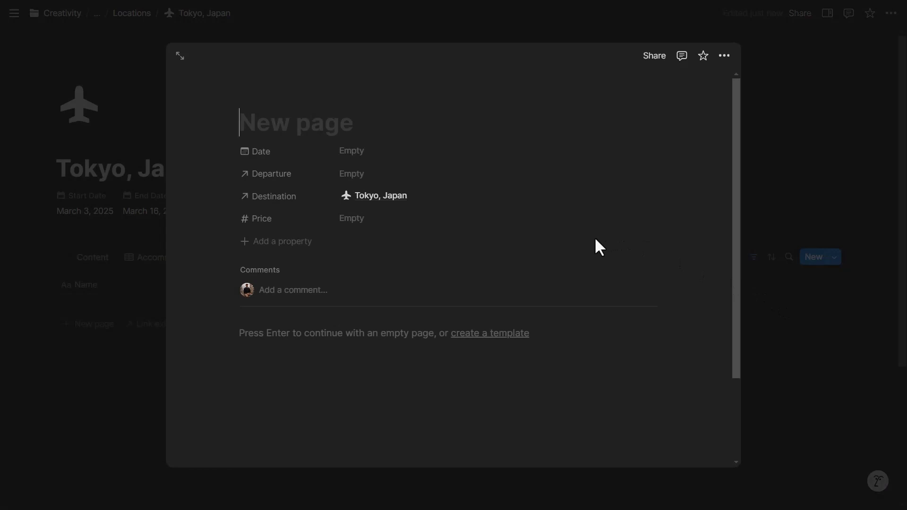
pyautogui.write('Test flight')
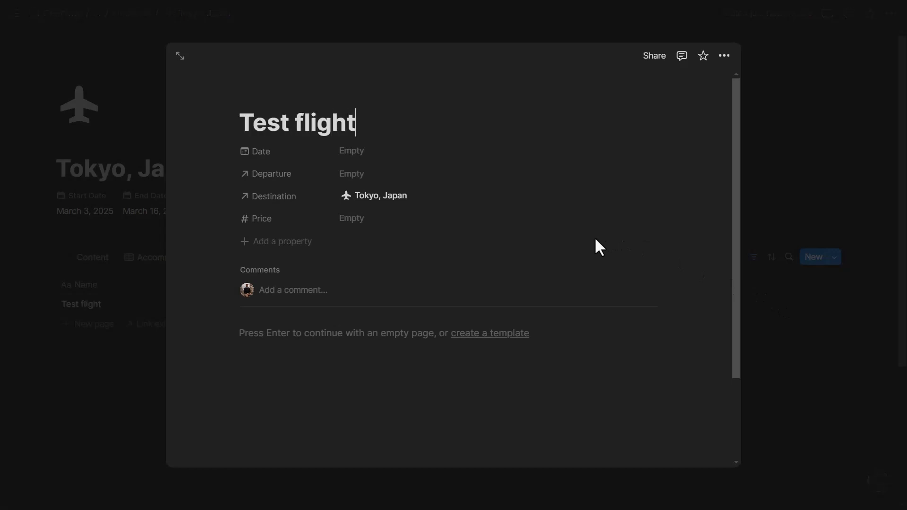
pyautogui.click(406, 155)
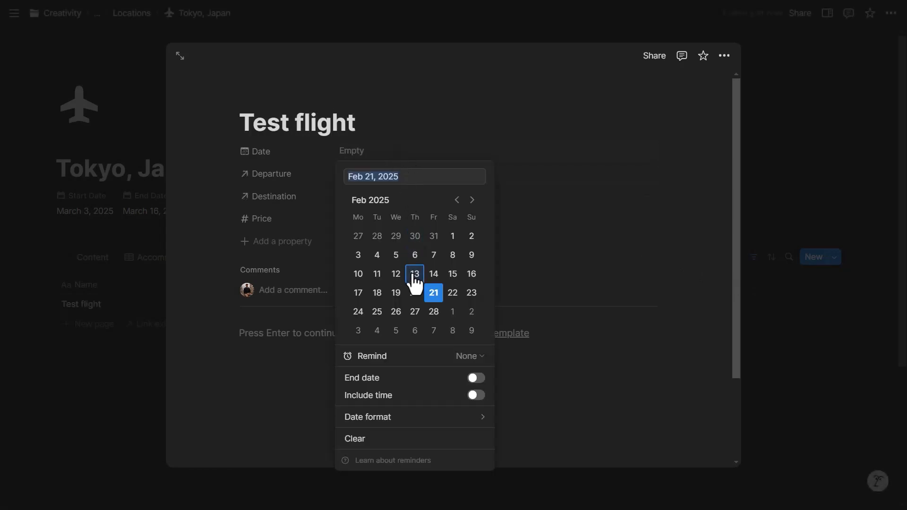
pyautogui.click(472, 311)
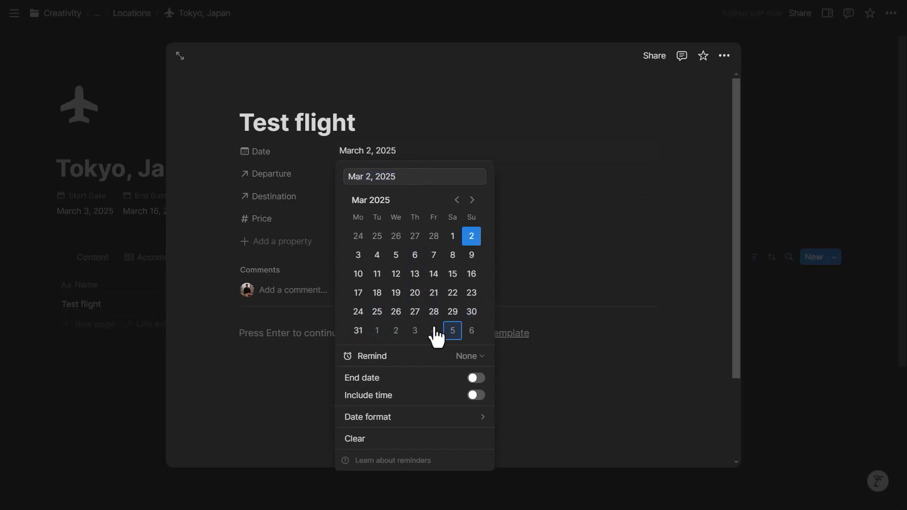
pyautogui.press('Escape')
pyautogui.press('Escape')
pyautogui.click(298, 259)
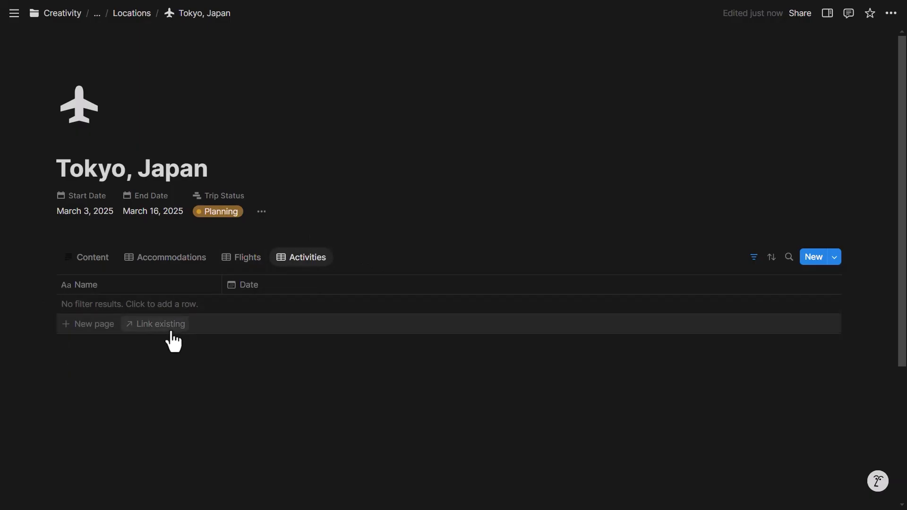
# Step: Add a 'Cherry blossom' activity dated March 6, 2025, then view and close its properties panel
pyautogui.click(96, 325)
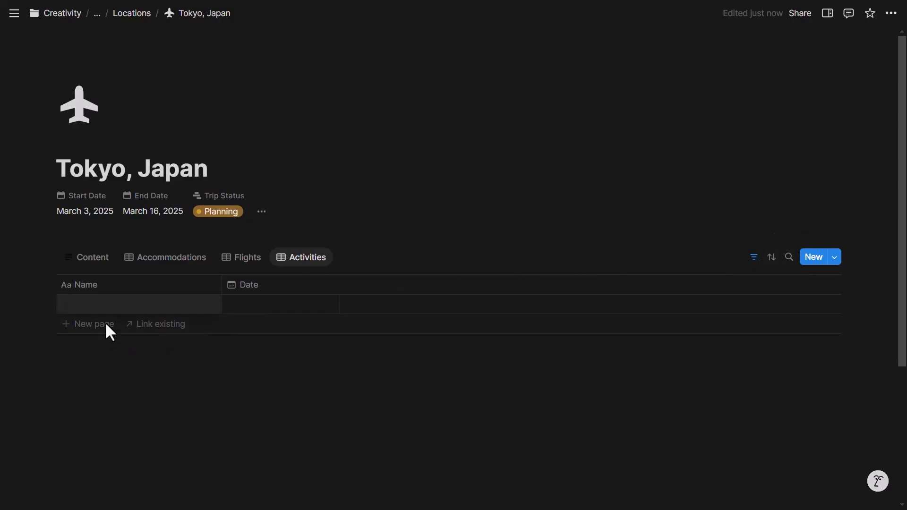
pyautogui.write('Cherry blossom')
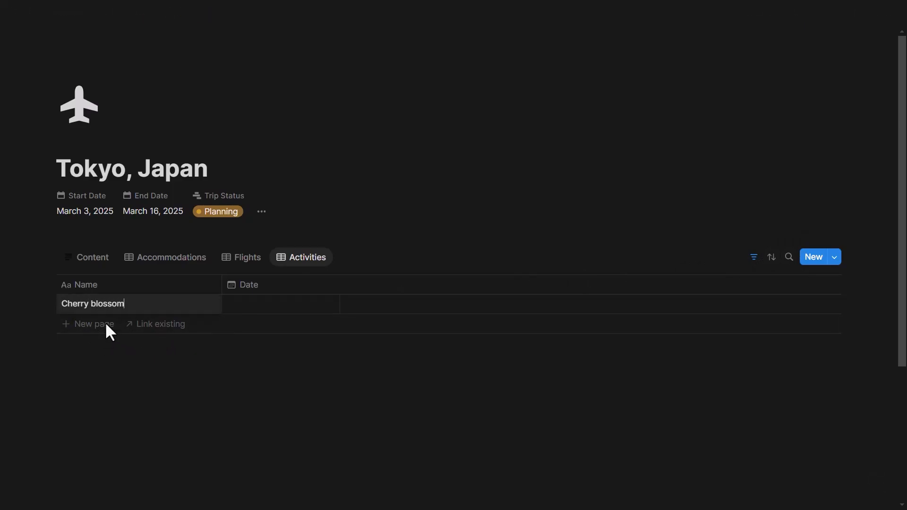
pyautogui.press('Tab')
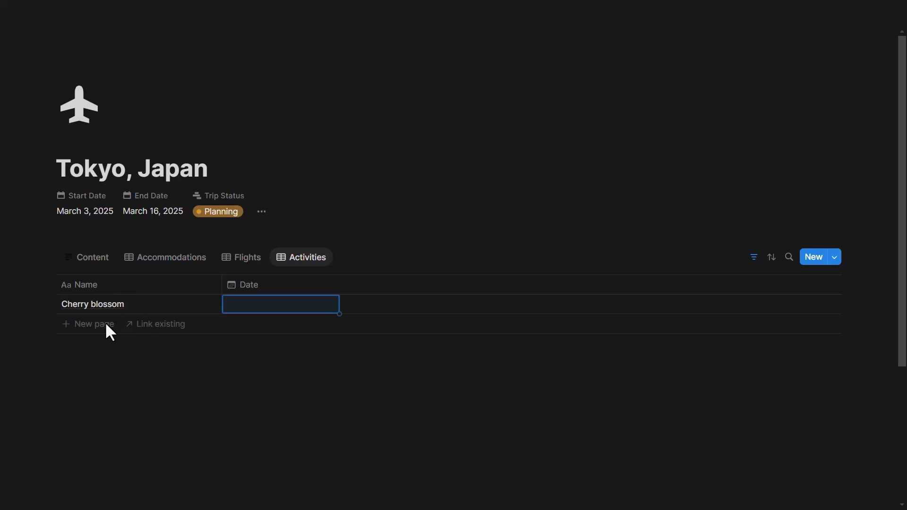
pyautogui.click(234, 301)
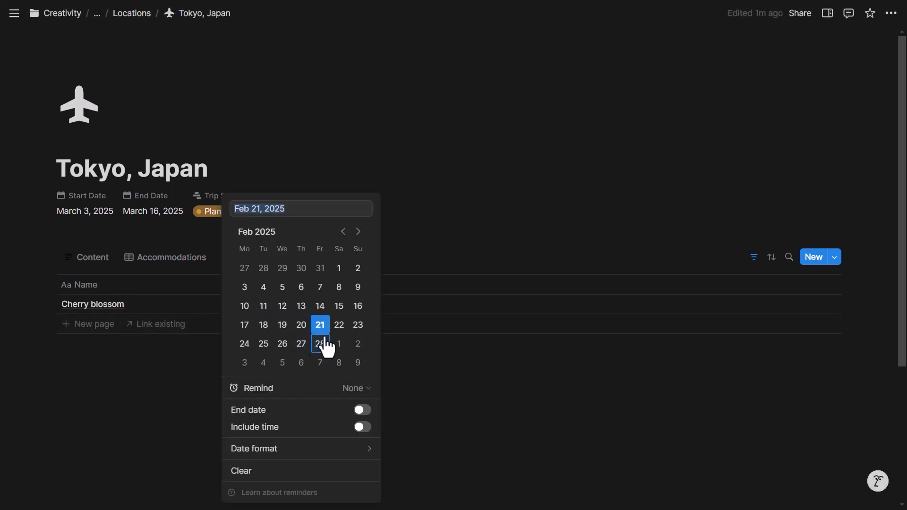
pyautogui.click(301, 366)
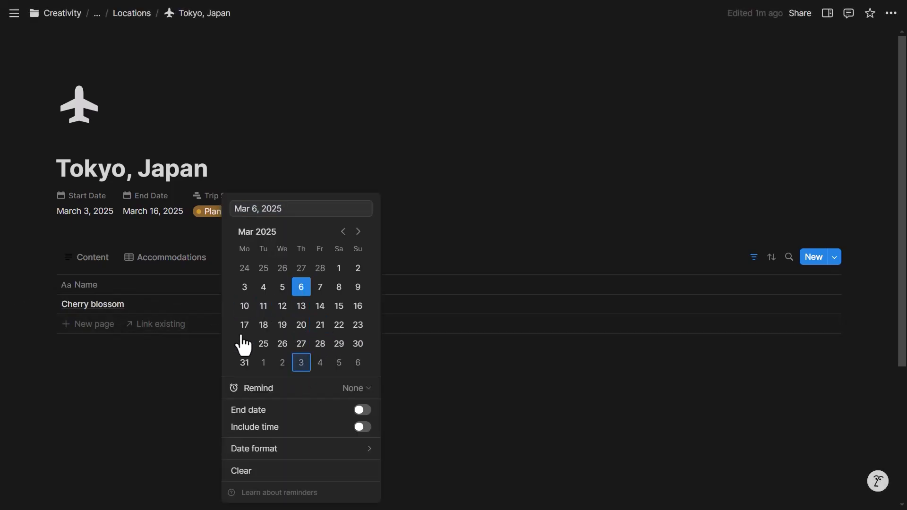
pyautogui.click(169, 308)
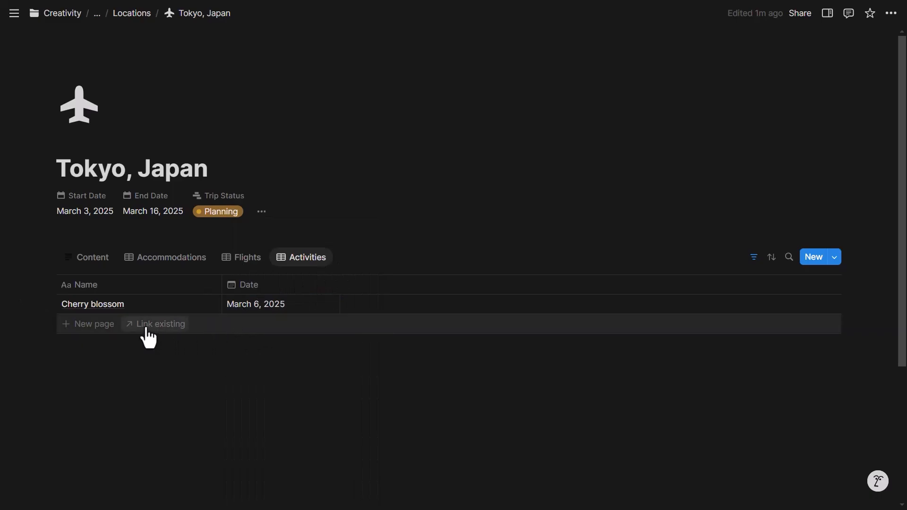
pyautogui.click(262, 212)
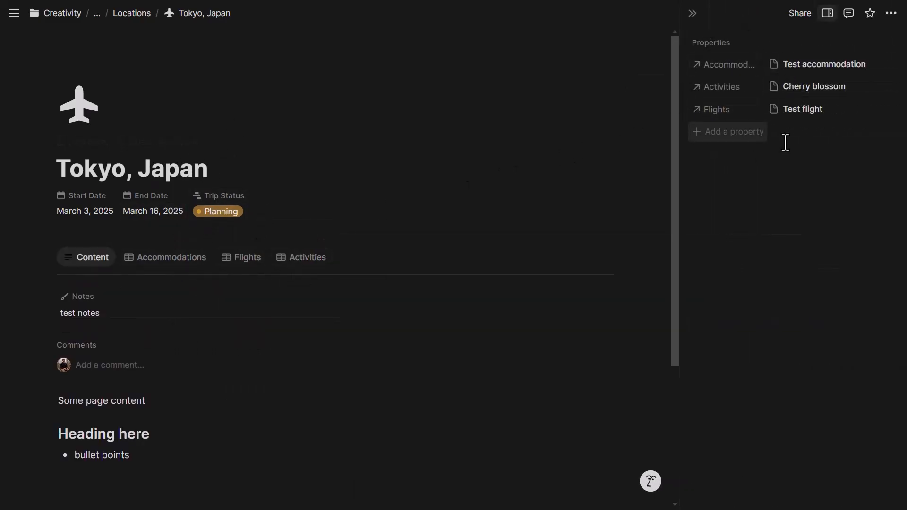
pyautogui.click(692, 13)
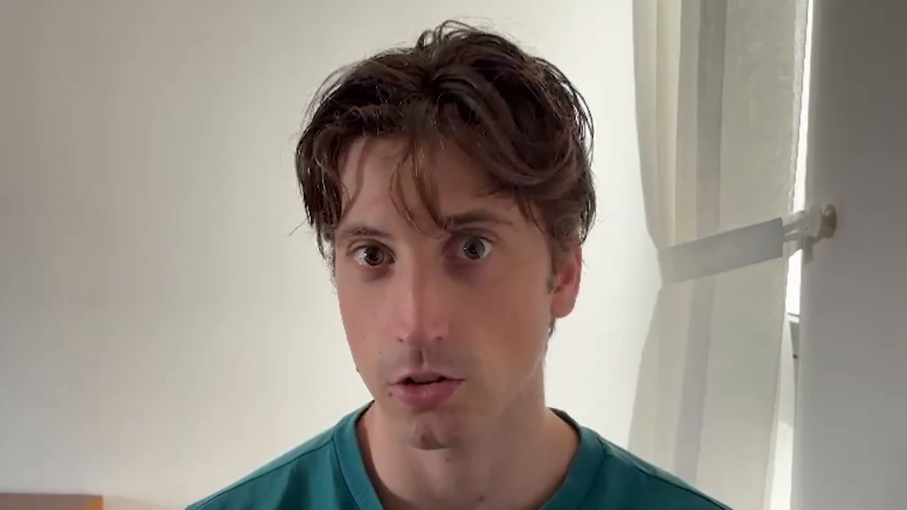